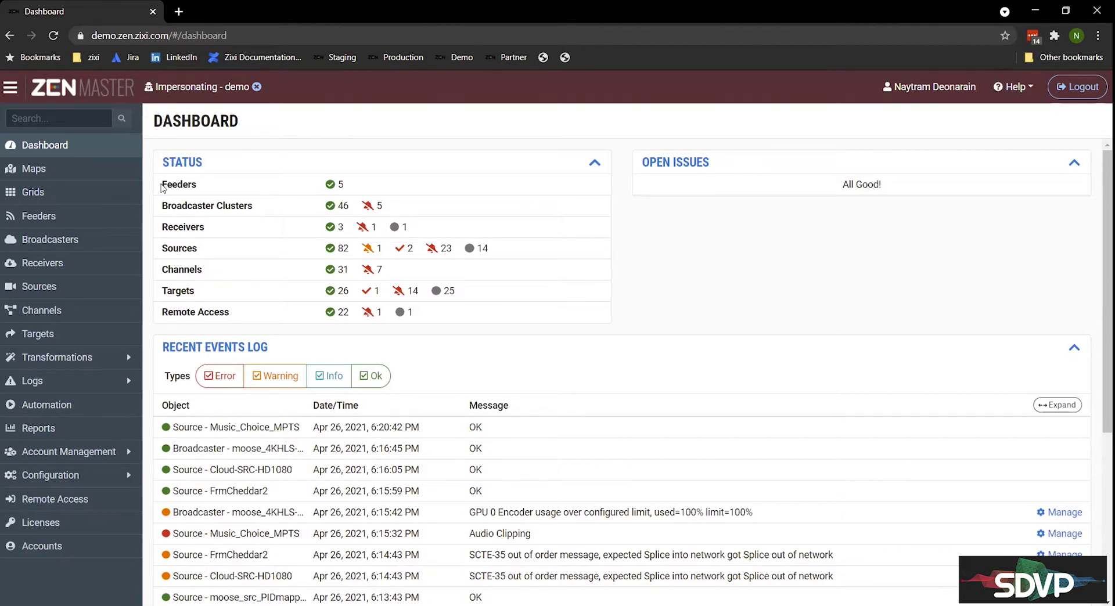
# Step: Highlight the Feeders, Broadcaster Clusters, Receivers, Sources, Channels and Targets status rows, then clear the highlight
pyautogui.moveTo(163, 186); pyautogui.dragTo(222, 209)
pyautogui.moveTo(397, 214); pyautogui.dragTo(676, 234)
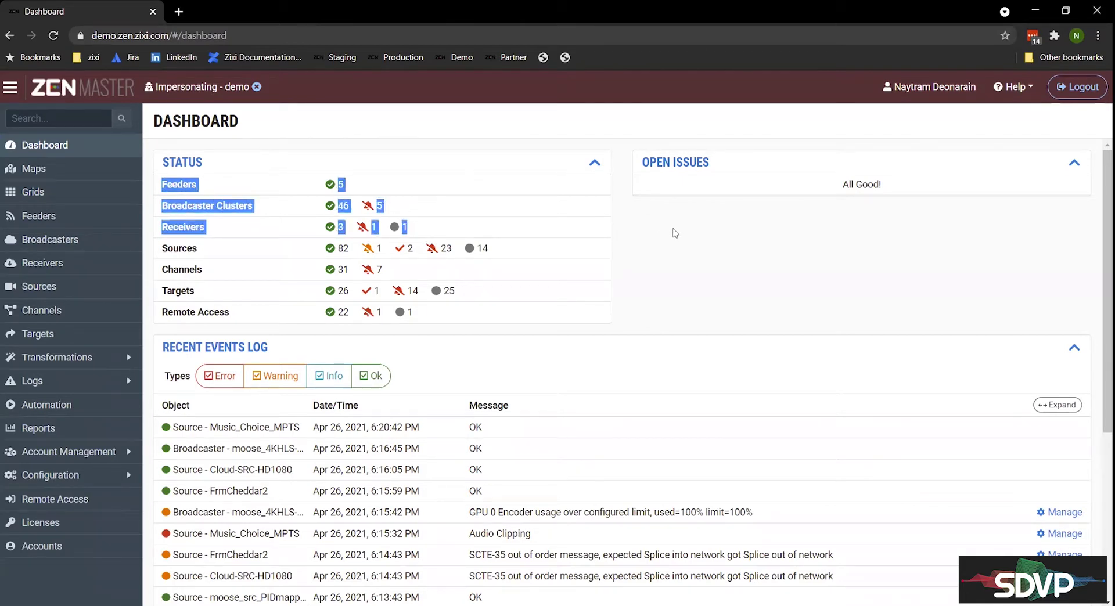
pyautogui.click(637, 237)
pyautogui.moveTo(162, 249); pyautogui.dragTo(195, 251)
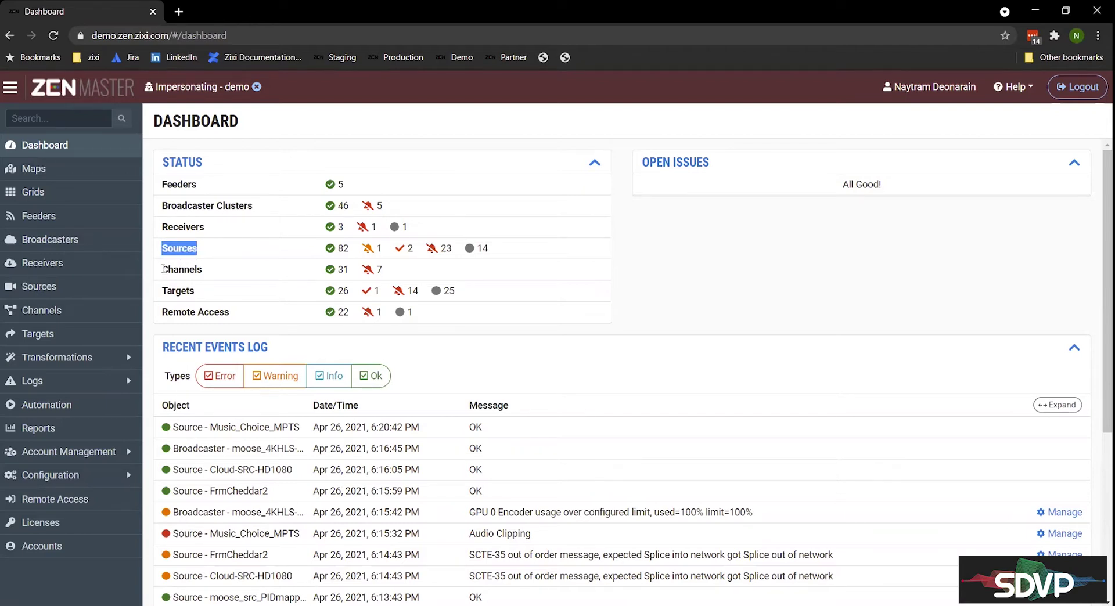
pyautogui.moveTo(163, 269); pyautogui.dragTo(217, 274)
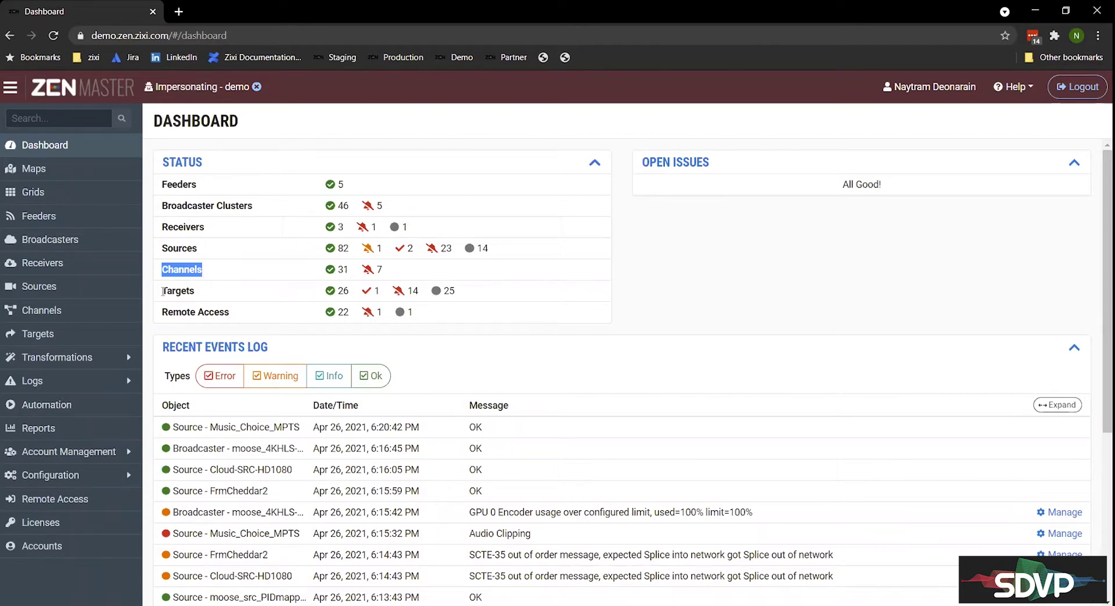
pyautogui.moveTo(163, 292); pyautogui.dragTo(220, 297)
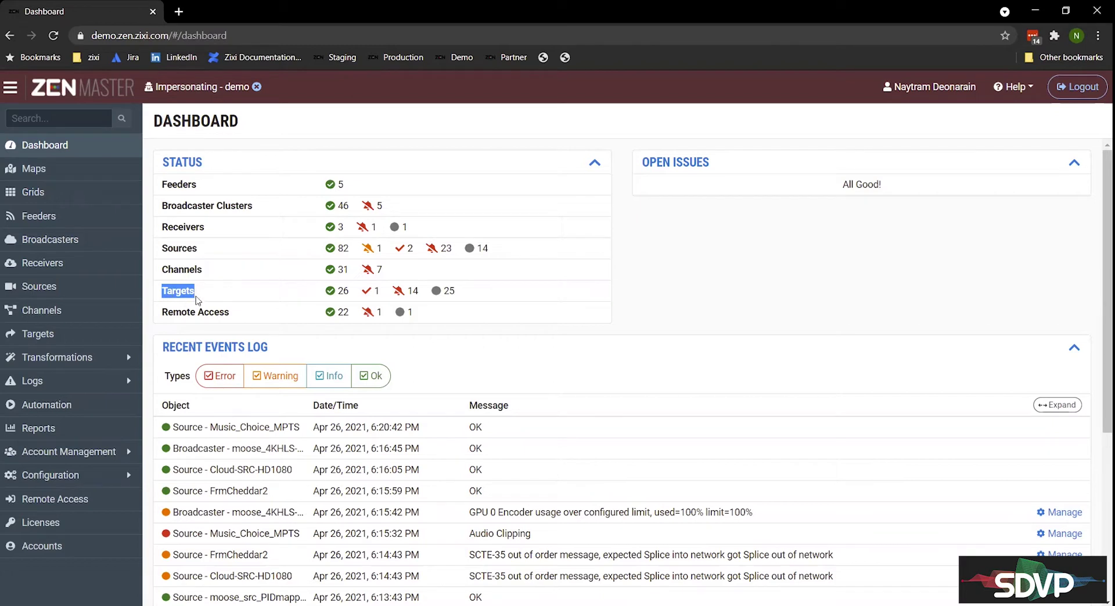
pyautogui.tripleClick(163, 311)
pyautogui.click(230, 316)
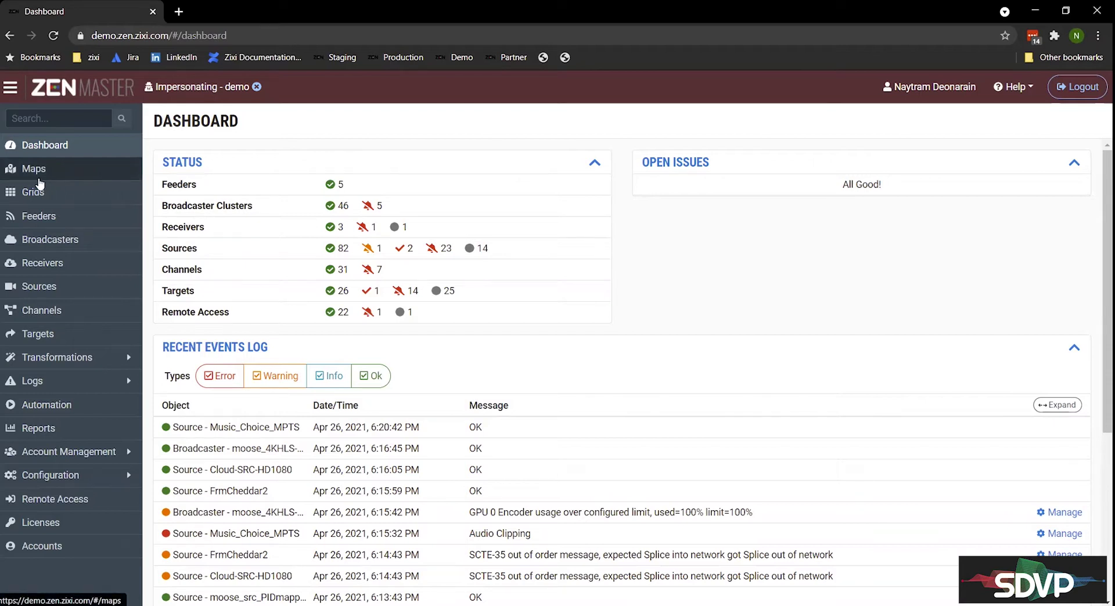
# Step: Open the North American Distribution map and nudge the Florida source marker slightly southeast
pyautogui.click(69, 176)
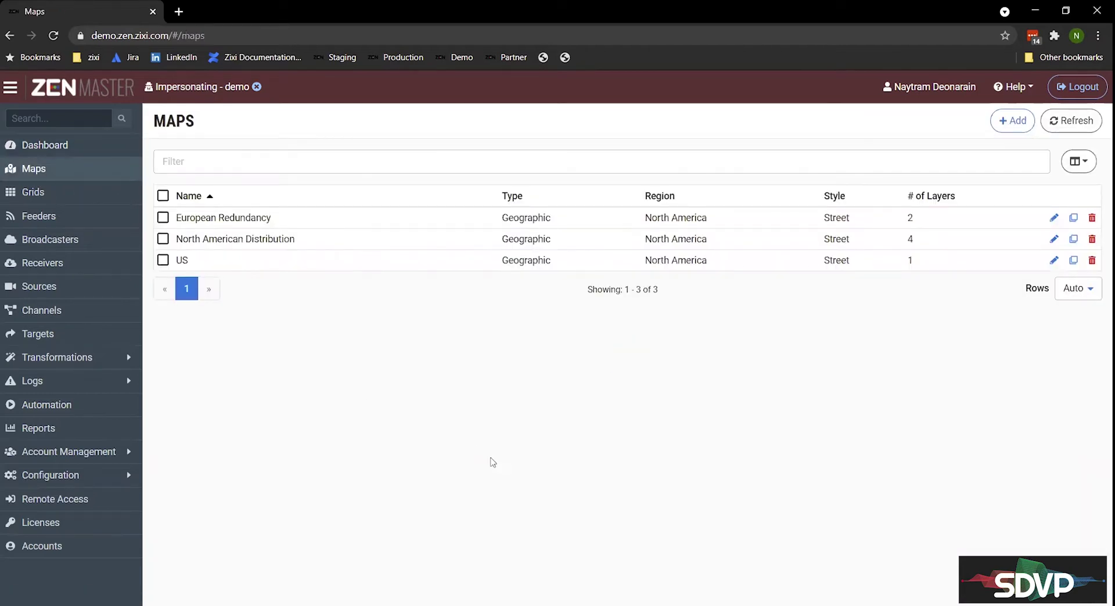
pyautogui.click(270, 240)
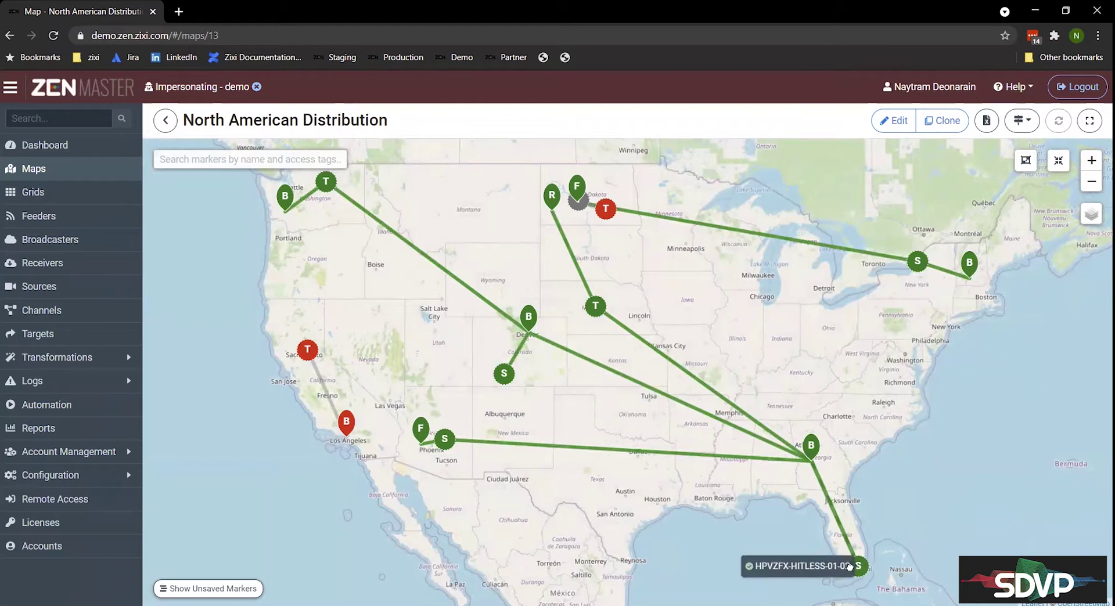
pyautogui.moveTo(855, 571)
pyautogui.mouseDown()
pyautogui.moveTo(866, 561)
pyautogui.moveTo(901, 582)
pyautogui.moveTo(877, 581)
pyautogui.moveTo(897, 520)
pyautogui.moveTo(868, 546)
pyautogui.moveTo(849, 542)
pyautogui.moveTo(858, 545)
pyautogui.mouseUp()
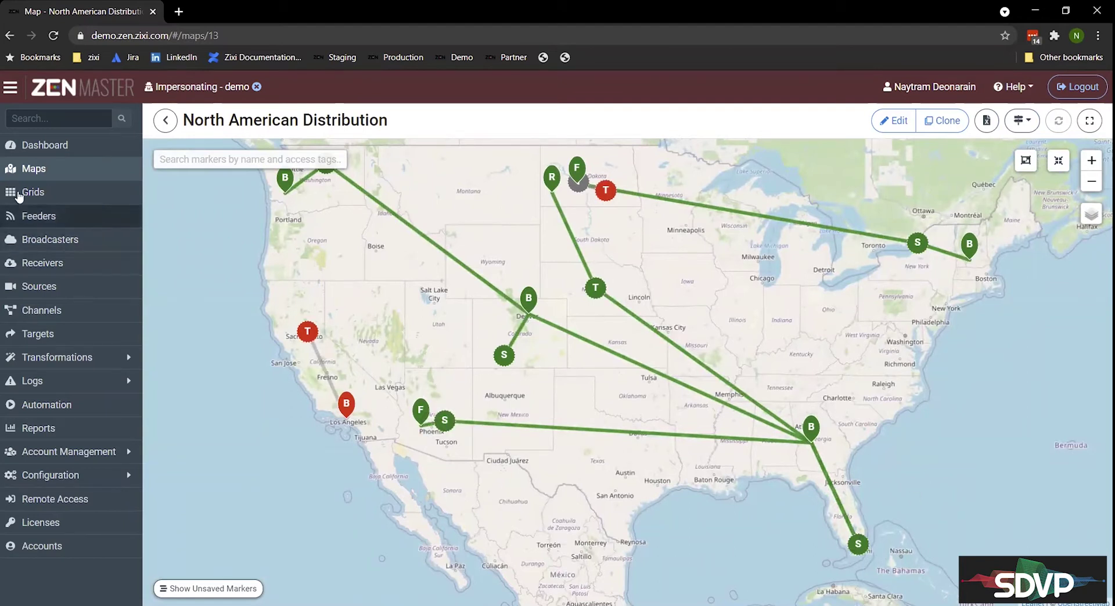
# Step: Discard the unsaved map changes, open the SOURCES -ALL - DETAILS grid, and highlight the APAC_MPTS bitrate
pyautogui.click(51, 197)
pyautogui.click(700, 385)
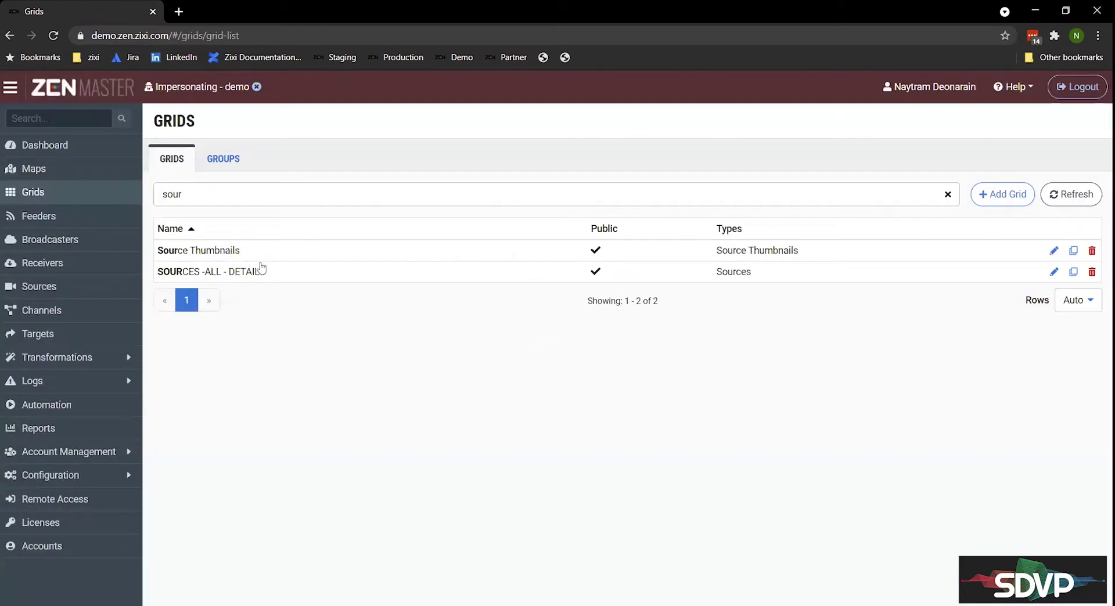
pyautogui.click(193, 277)
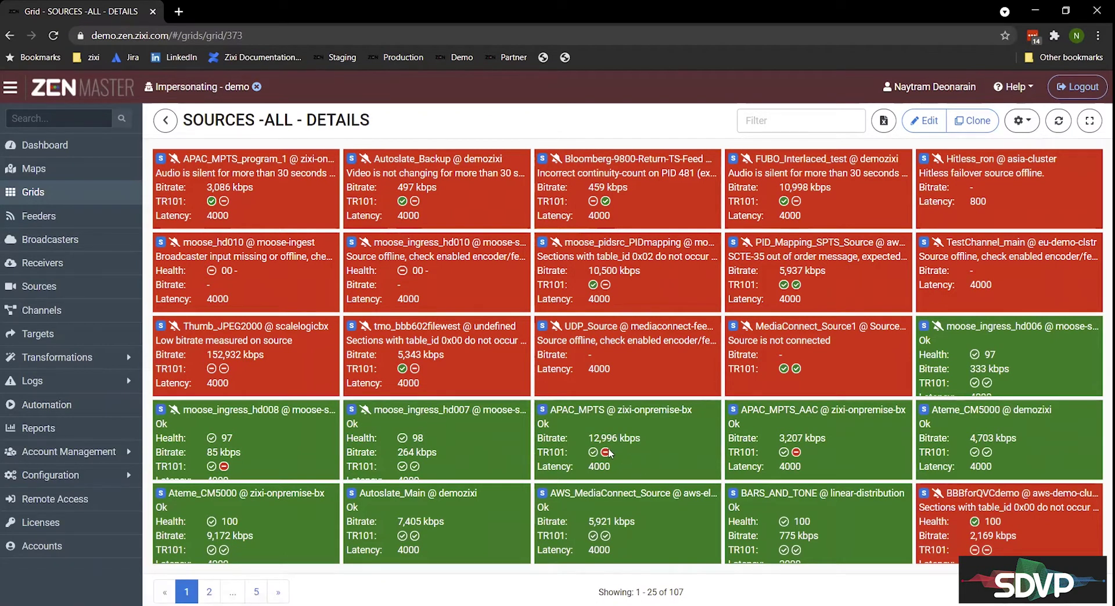
pyautogui.moveTo(588, 437); pyautogui.dragTo(623, 438)
pyautogui.moveTo(628, 454)
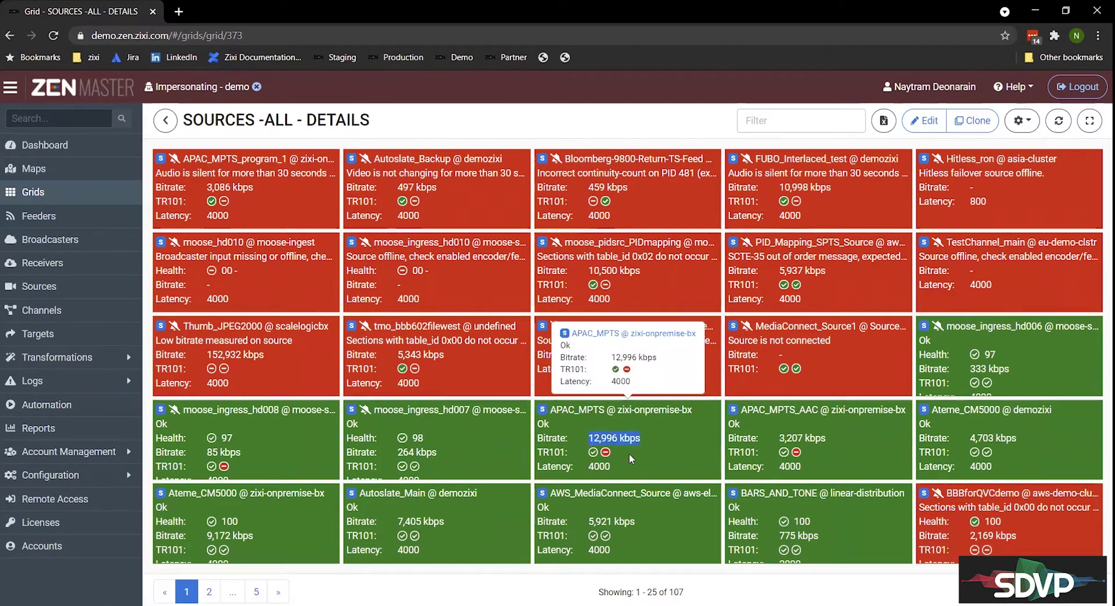
# Step: Turn off Dark mode for the grid in full-screen view, then contract back to normal view
pyautogui.click(1090, 123)
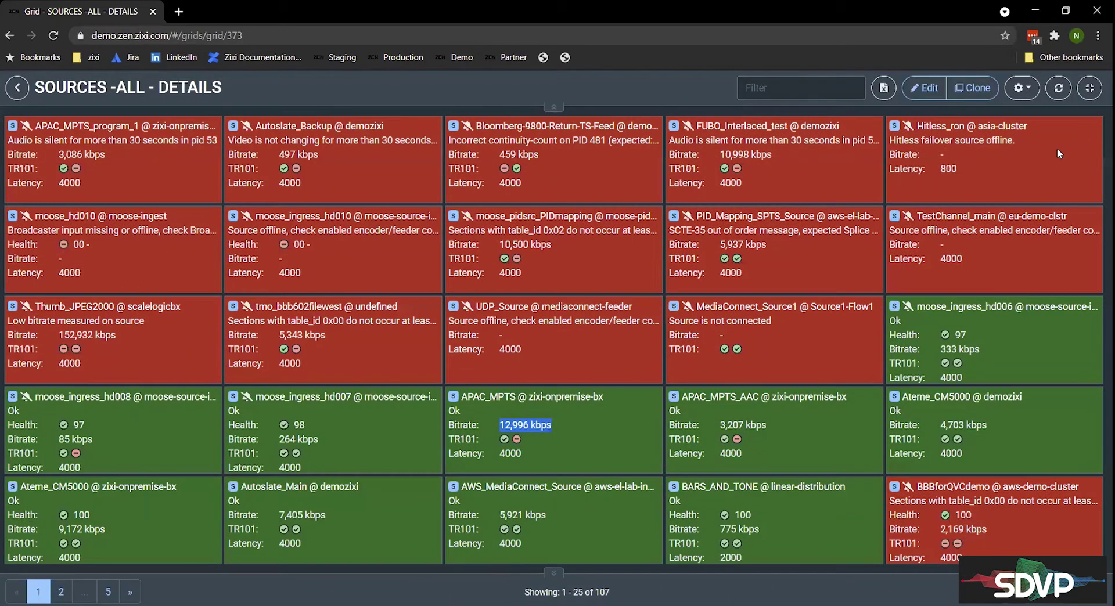
pyautogui.click(1025, 90)
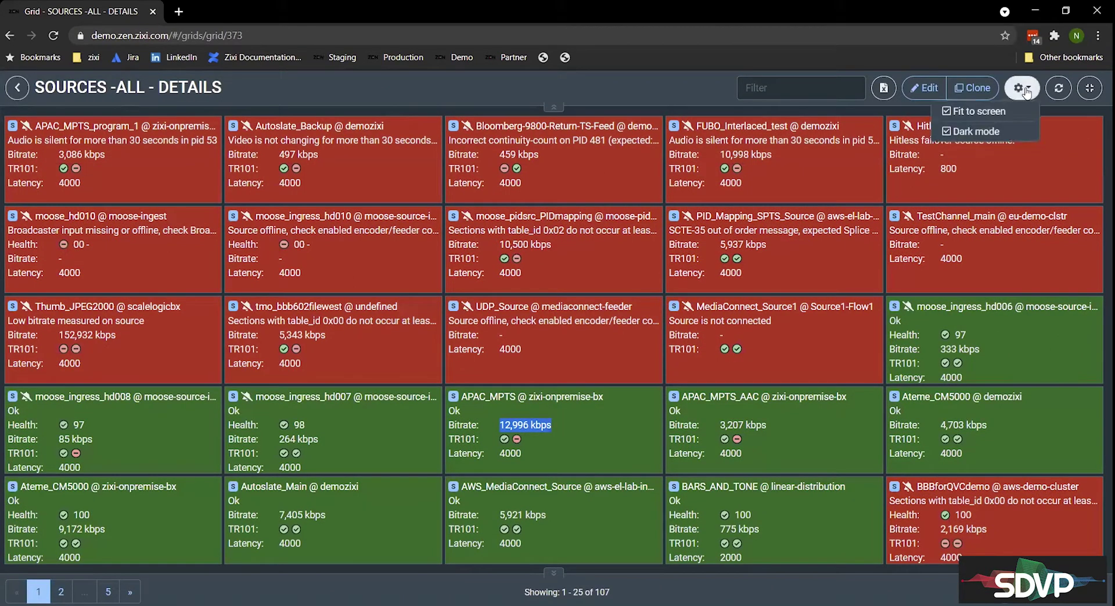
pyautogui.click(1013, 131)
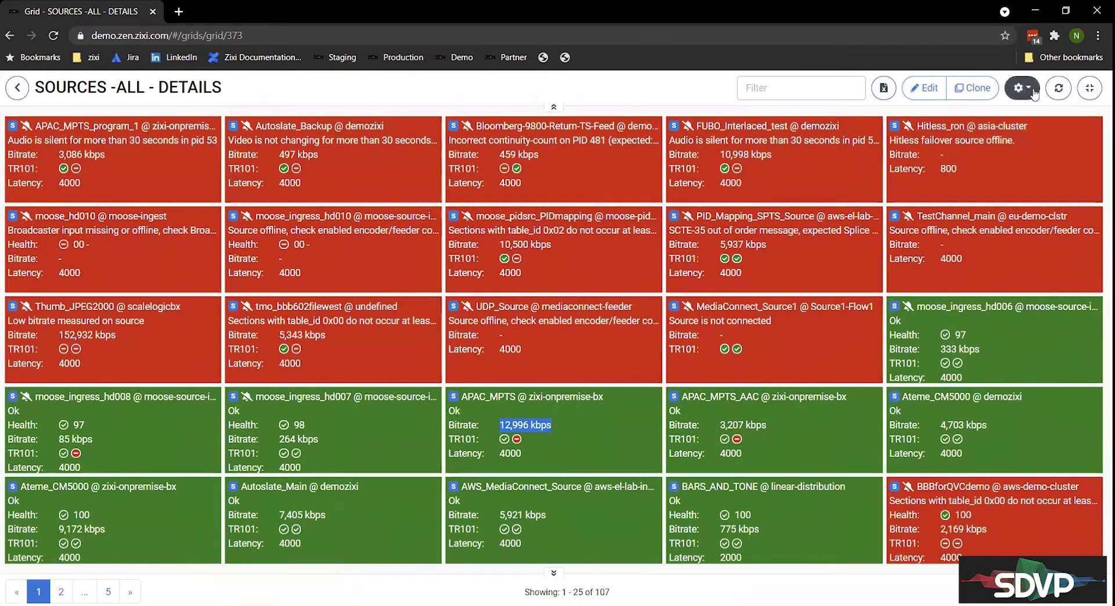
pyautogui.click(1090, 93)
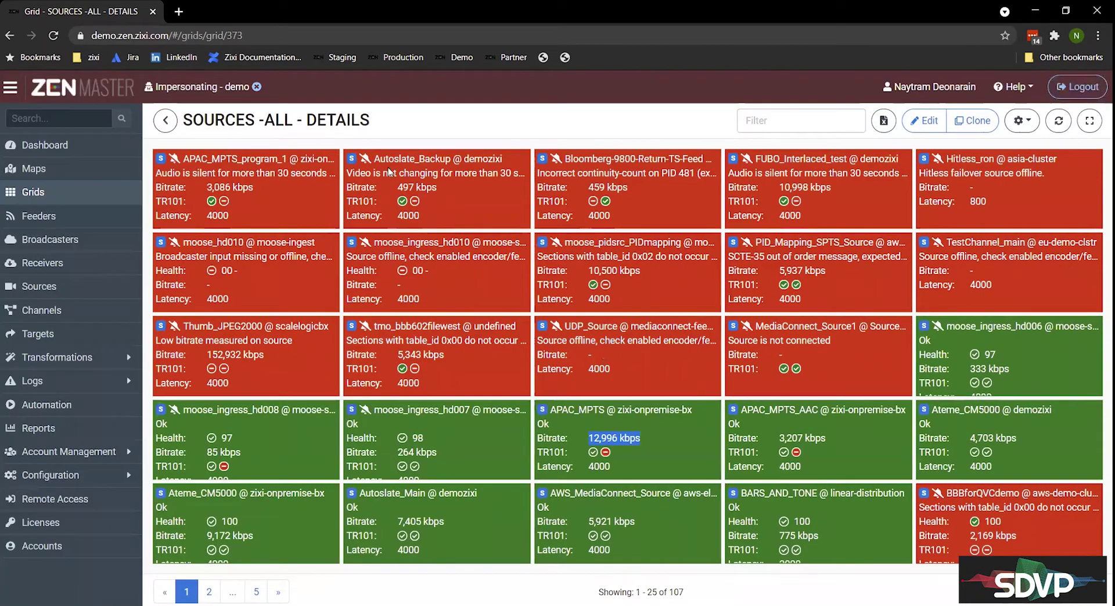
# Step: Return to the grids list and open the Source Thumbnails grid
pyautogui.click(166, 125)
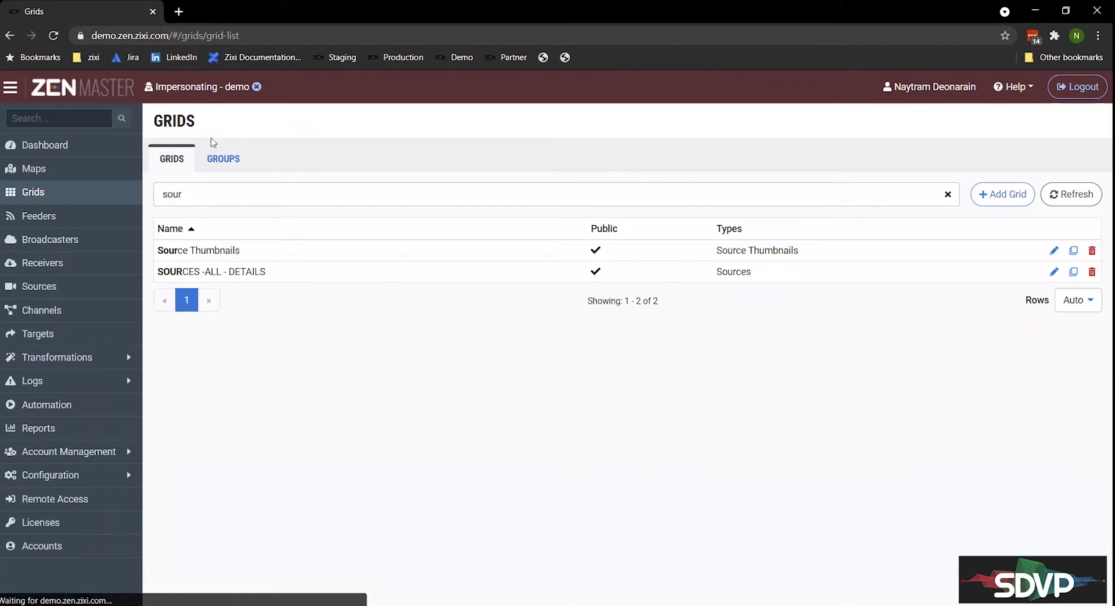
pyautogui.click(208, 256)
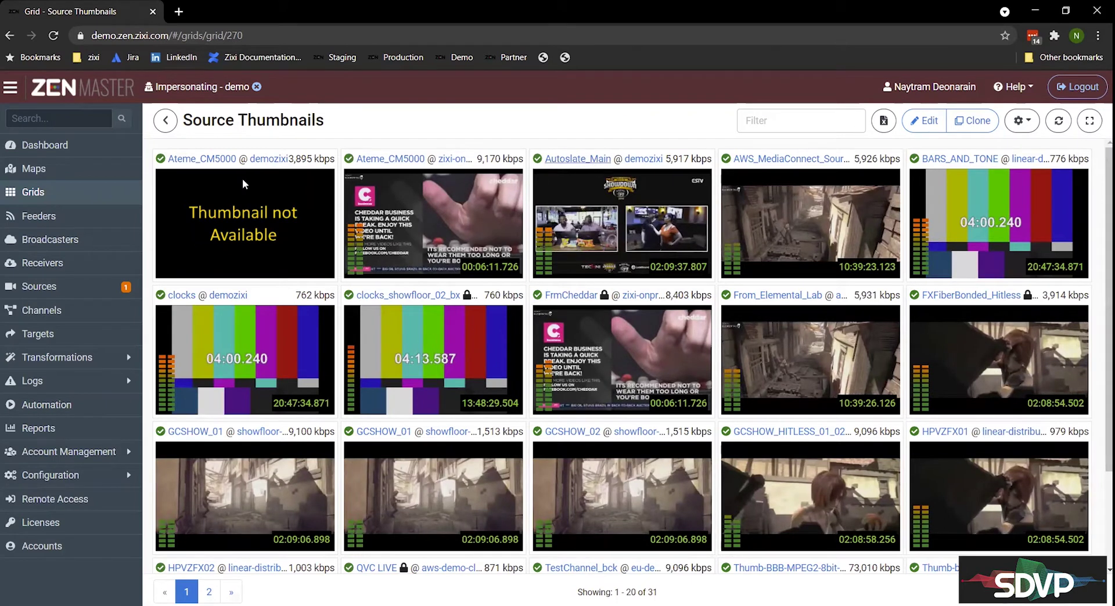
# Step: Open LabMiniFeeder from the feeders list, highlight its two inputs, and show its HISTORY chart
pyautogui.click(56, 222)
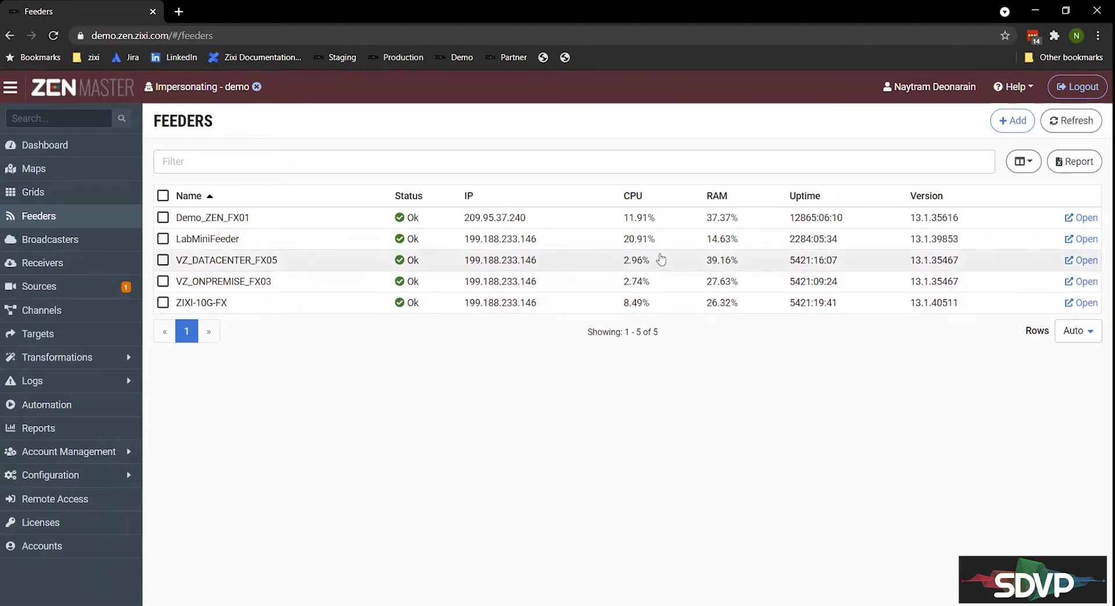
pyautogui.click(263, 245)
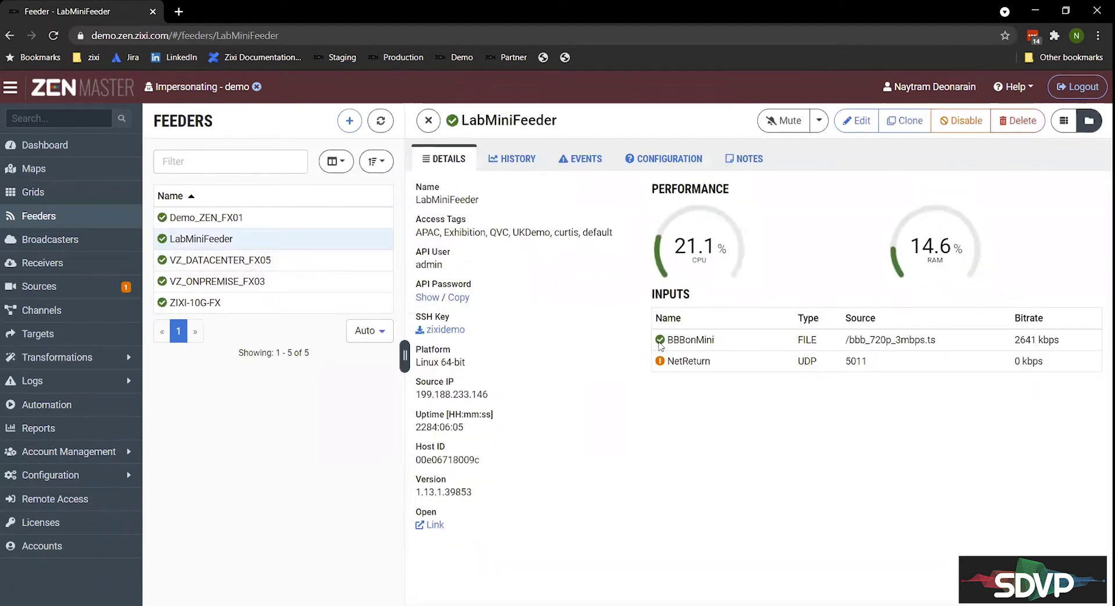
pyautogui.moveTo(661, 343); pyautogui.dragTo(1029, 379)
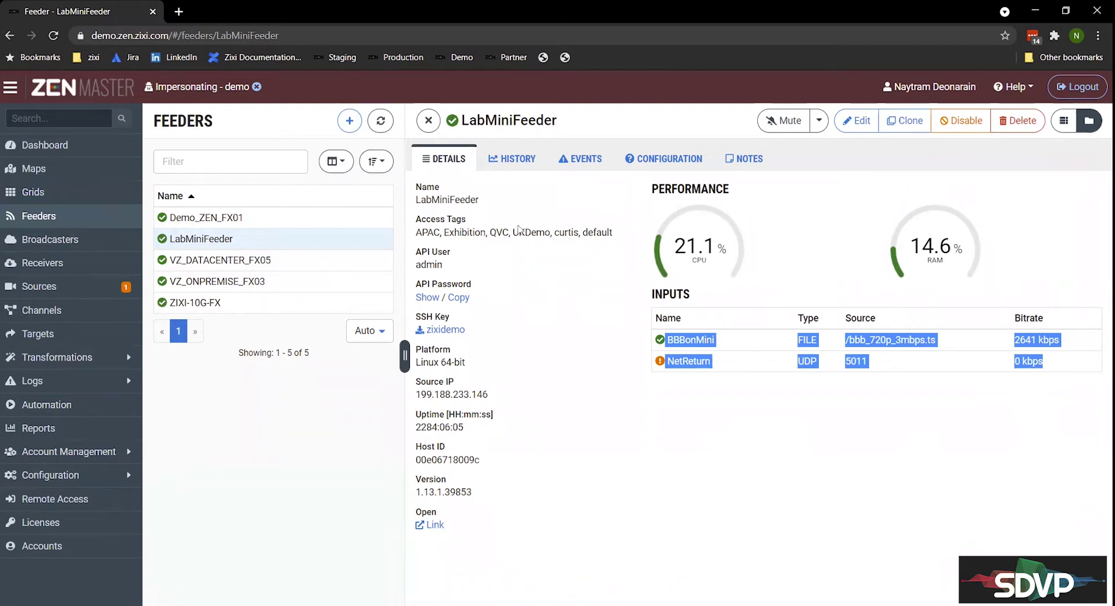
pyautogui.click(513, 165)
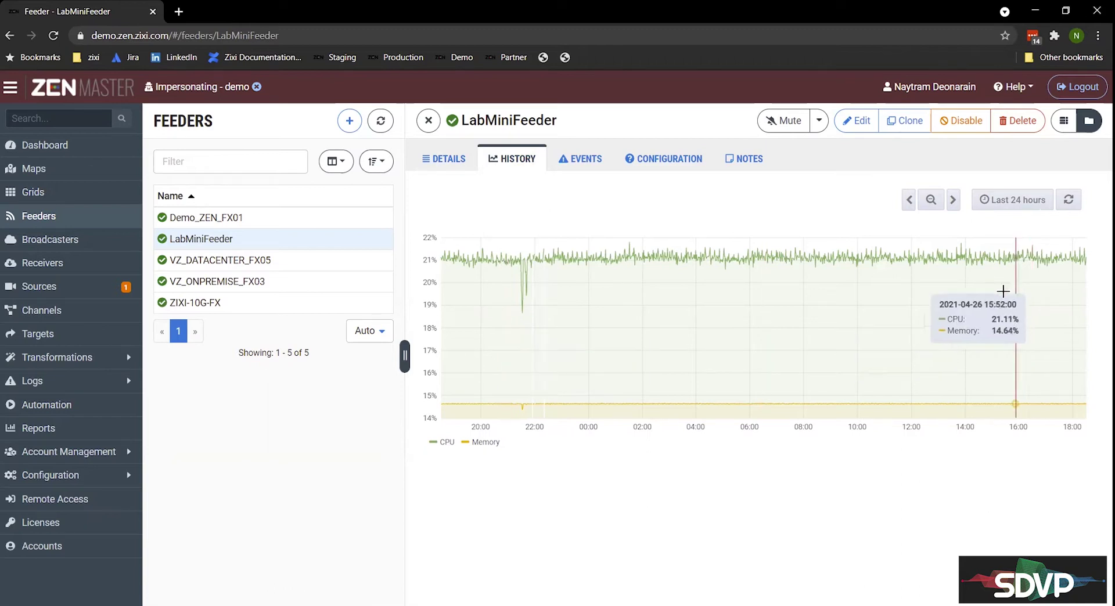
# Step: Check the chart time ranges, then browse LabMiniFeeder's EVENTS and CONFIGURATION tabs to reach NOTES
pyautogui.click(1012, 200)
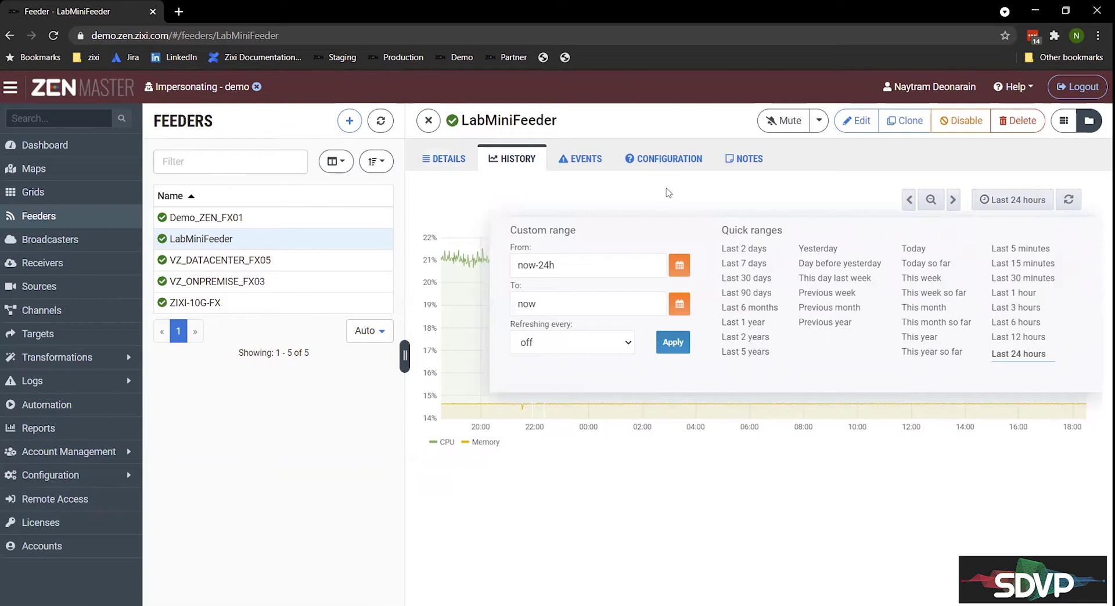
pyautogui.click(572, 167)
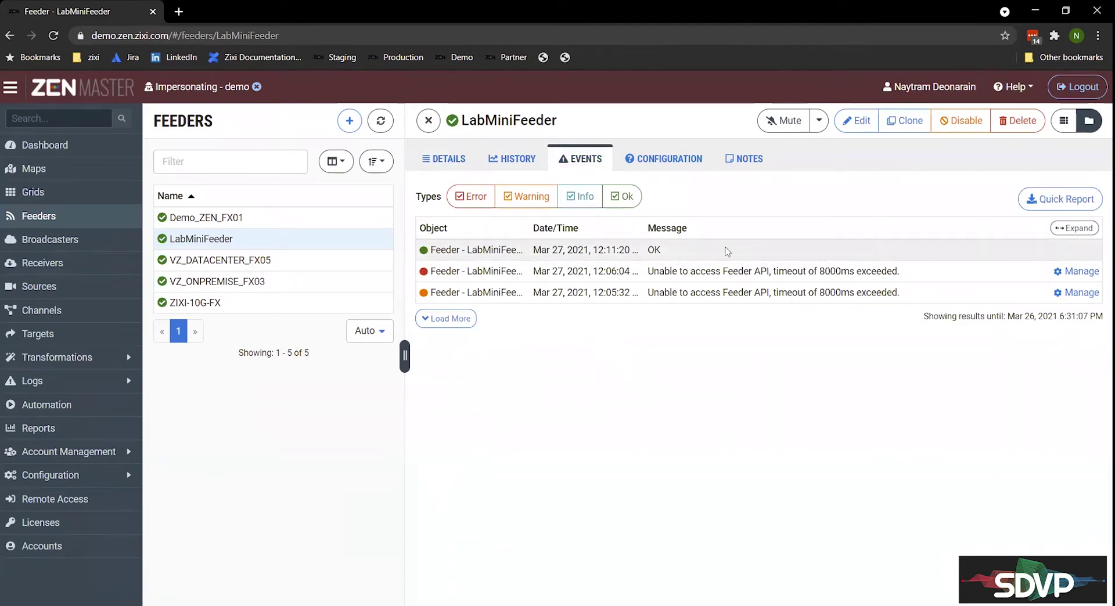
pyautogui.click(658, 158)
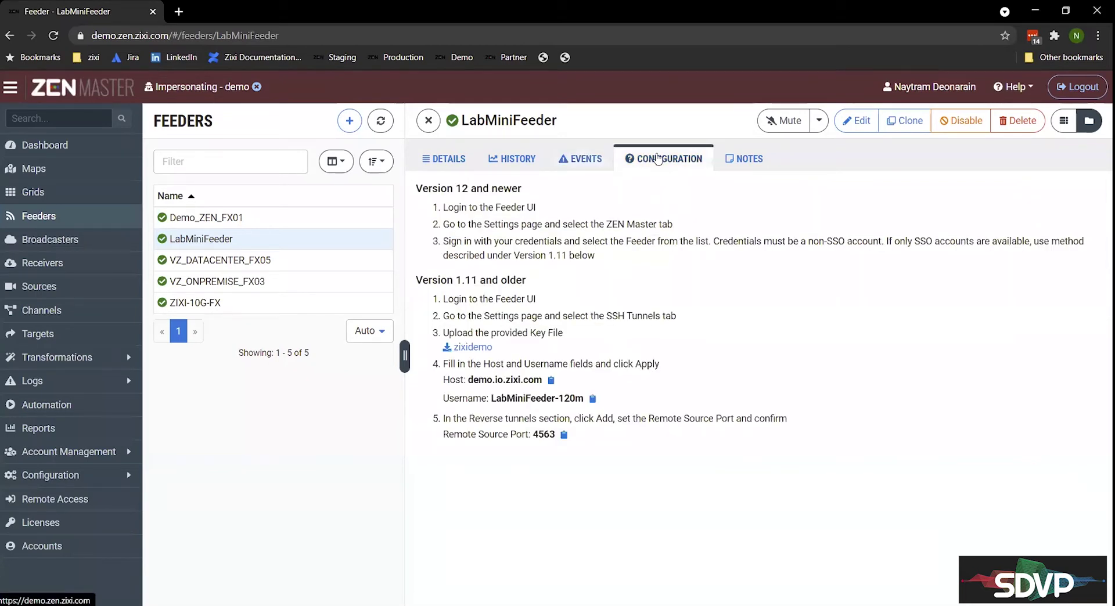
pyautogui.click(727, 169)
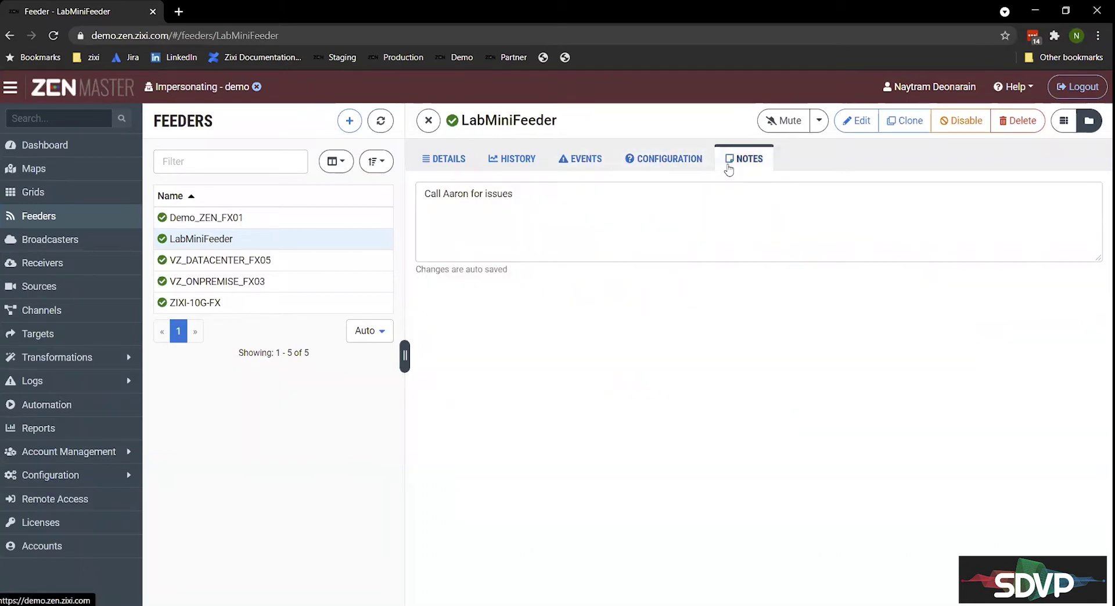
# Step: Replace the contact name in the note with another person's name, fixing the spacing after it
pyautogui.doubleClick(454, 194)
pyautogui.write('John')
pyautogui.click(545, 189)
pyautogui.click(466, 193)
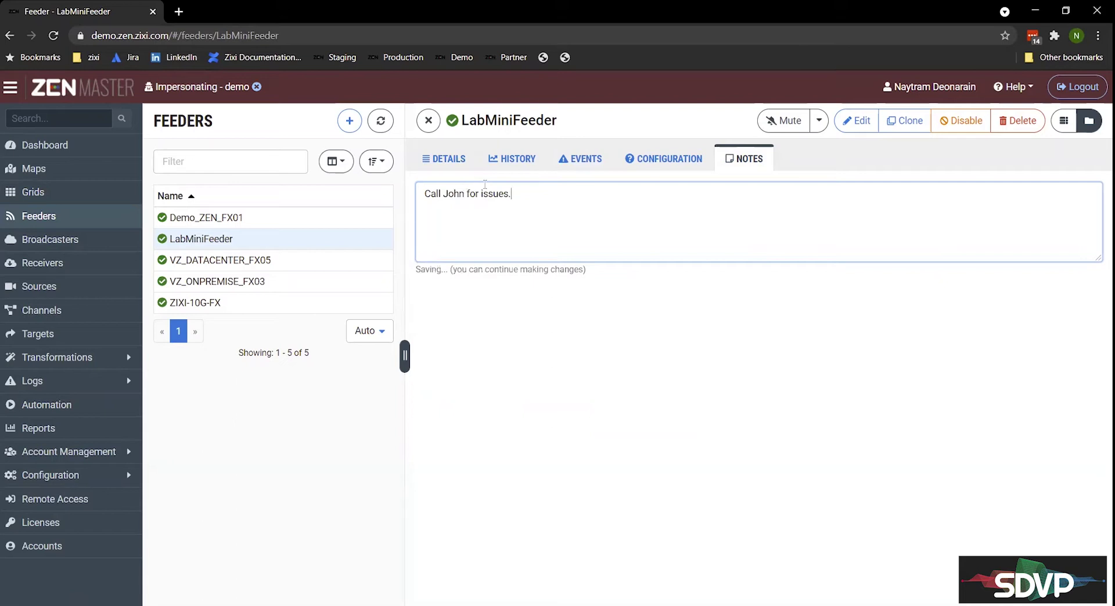
# Step: Open LabMiniReceiver from the Receivers list and briefly highlight its three UDP outputs
pyautogui.click(76, 264)
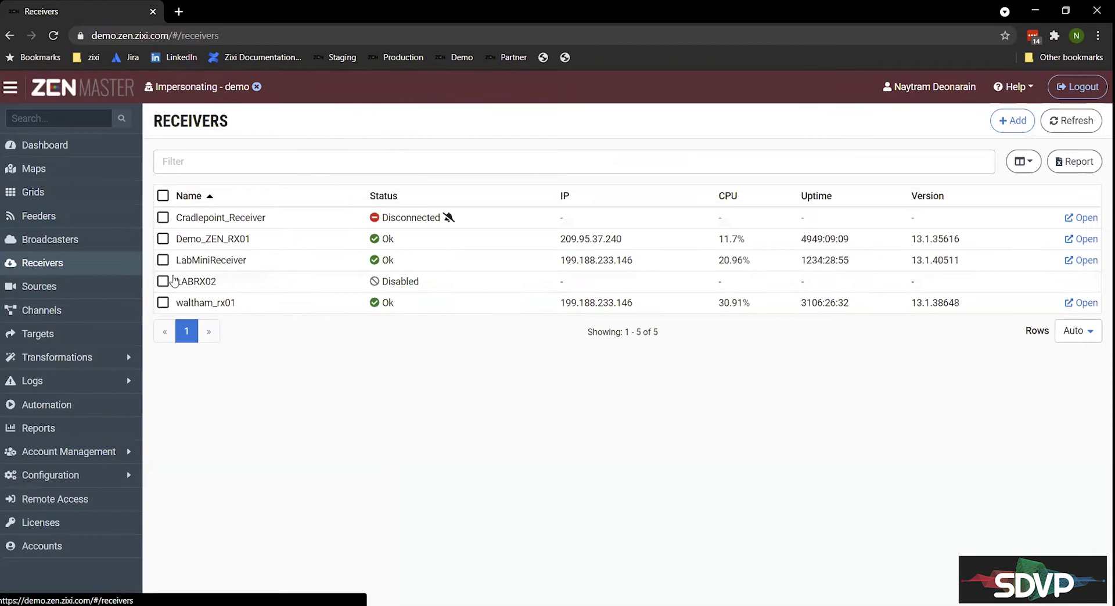
pyautogui.click(210, 262)
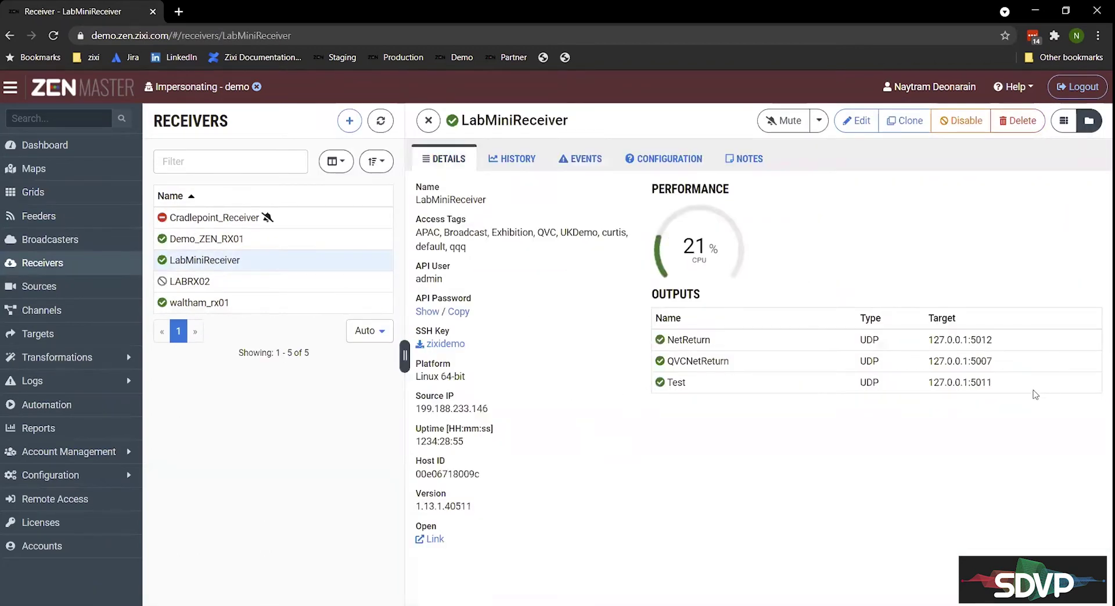
pyautogui.moveTo(1034, 392); pyautogui.dragTo(595, 363)
pyautogui.click(594, 363)
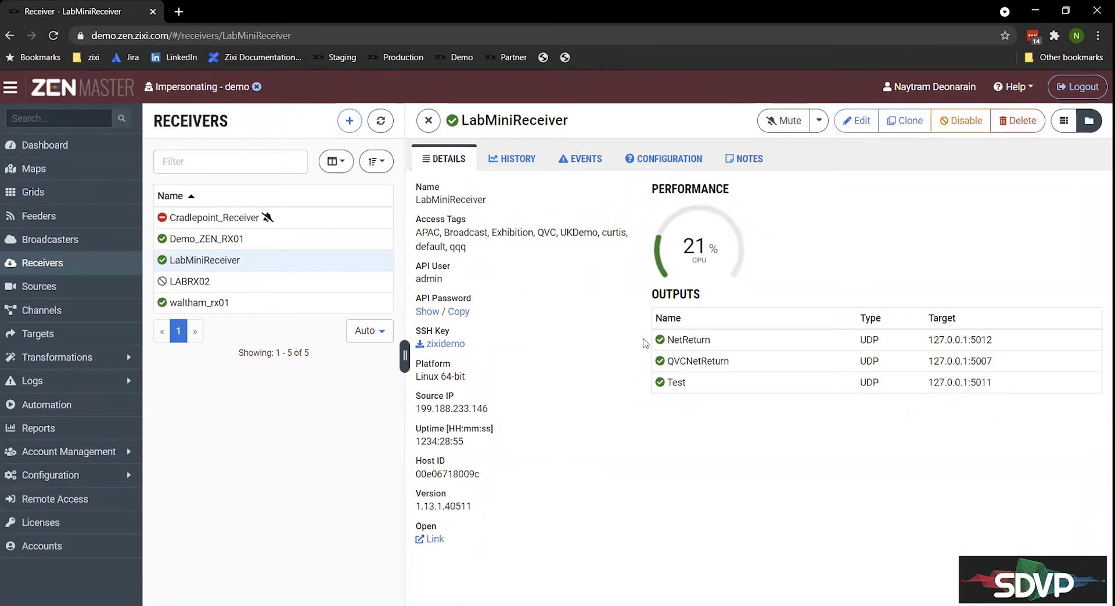
# Step: Show the 51 broadcaster clusters sorted ascending by Name
pyautogui.click(70, 240)
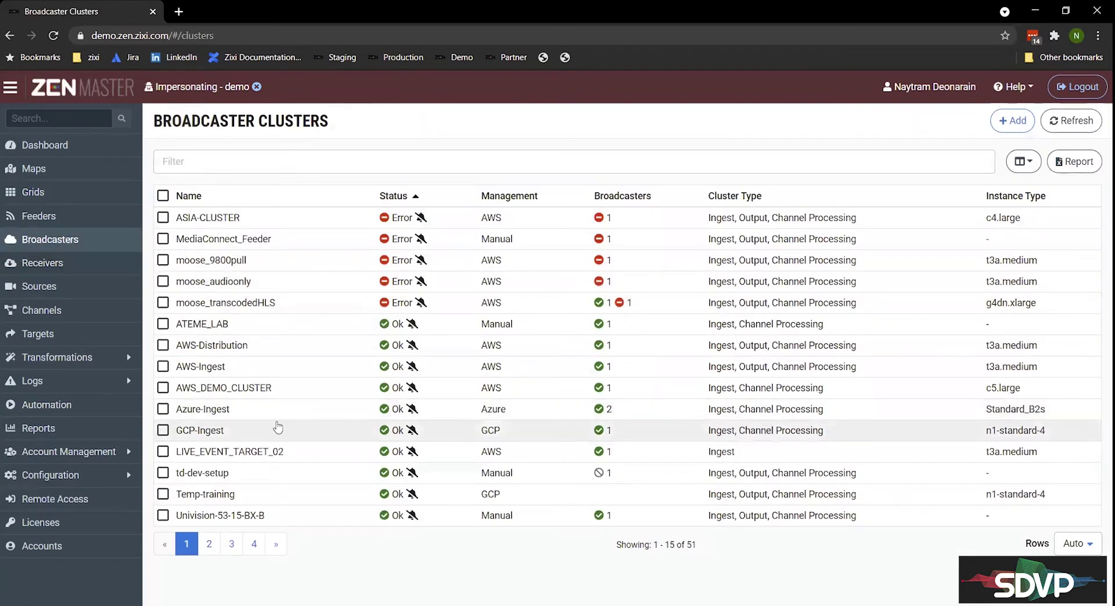
pyautogui.click(244, 201)
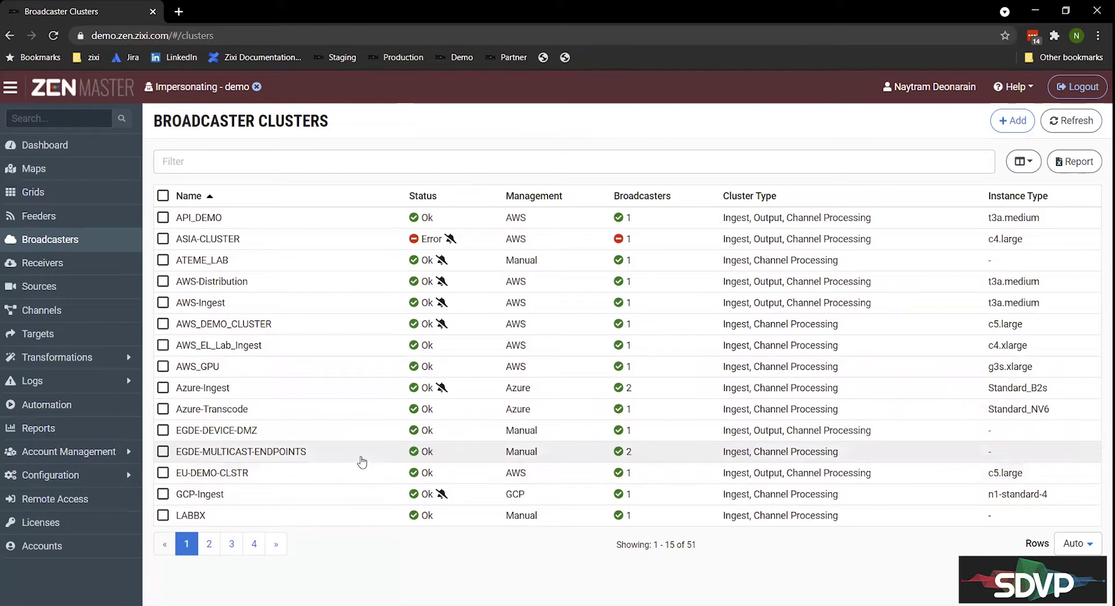
# Step: Open AWS-Ingest's BROADCASTERS tab, showing AWS-Ingest-vx3m, and highlight the cluster title
pyautogui.click(194, 304)
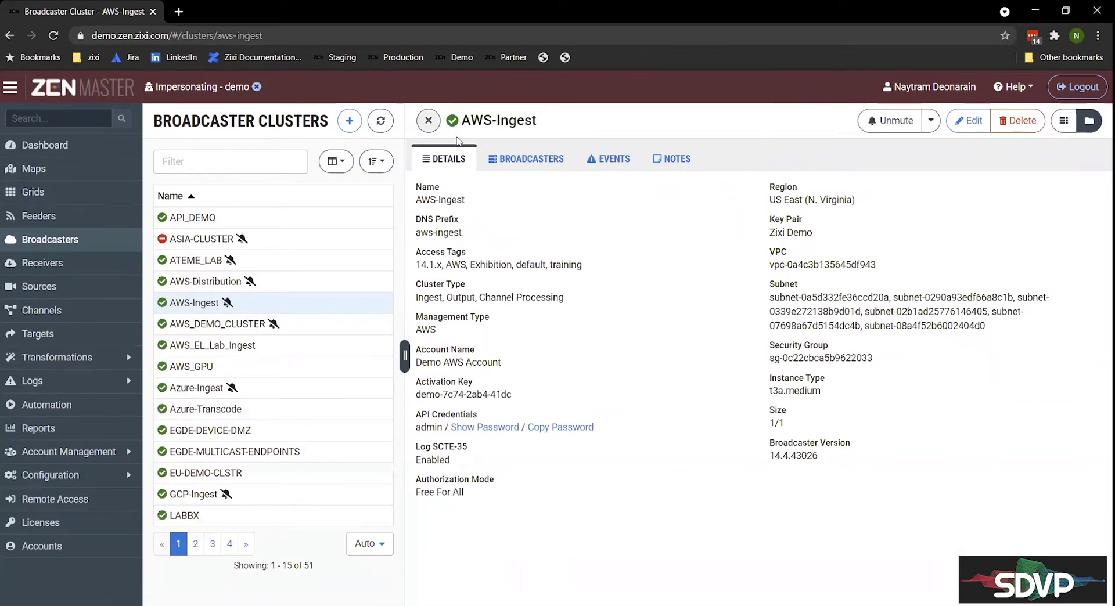
pyautogui.click(511, 164)
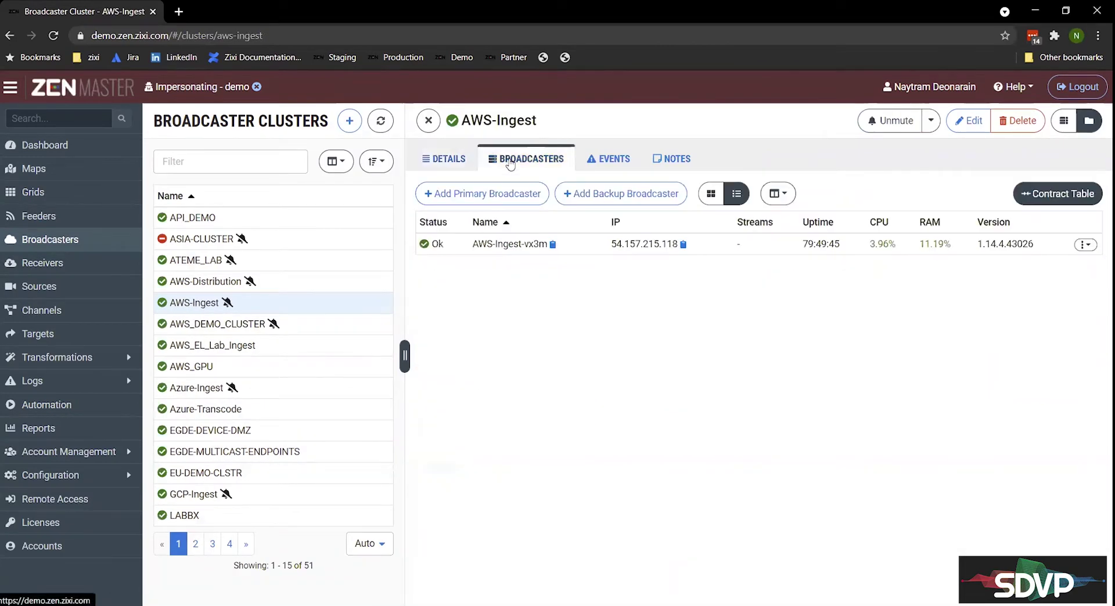
pyautogui.moveTo(540, 124); pyautogui.dragTo(463, 125)
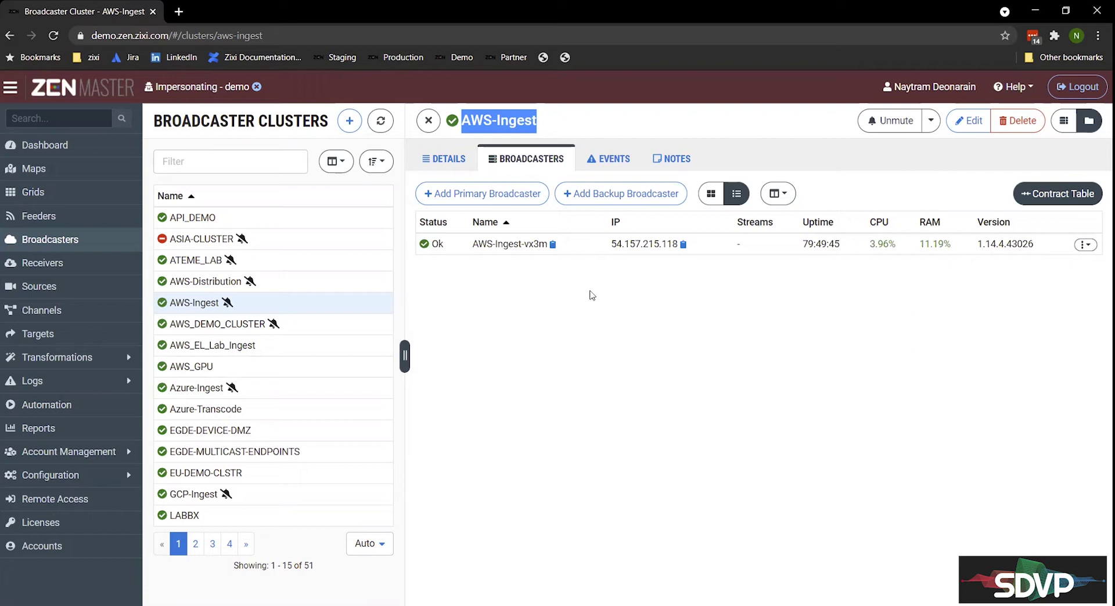
# Step: Deselect the title and add a primary broadcaster to AWS-Ingest, which appears as Pending
pyautogui.click(554, 323)
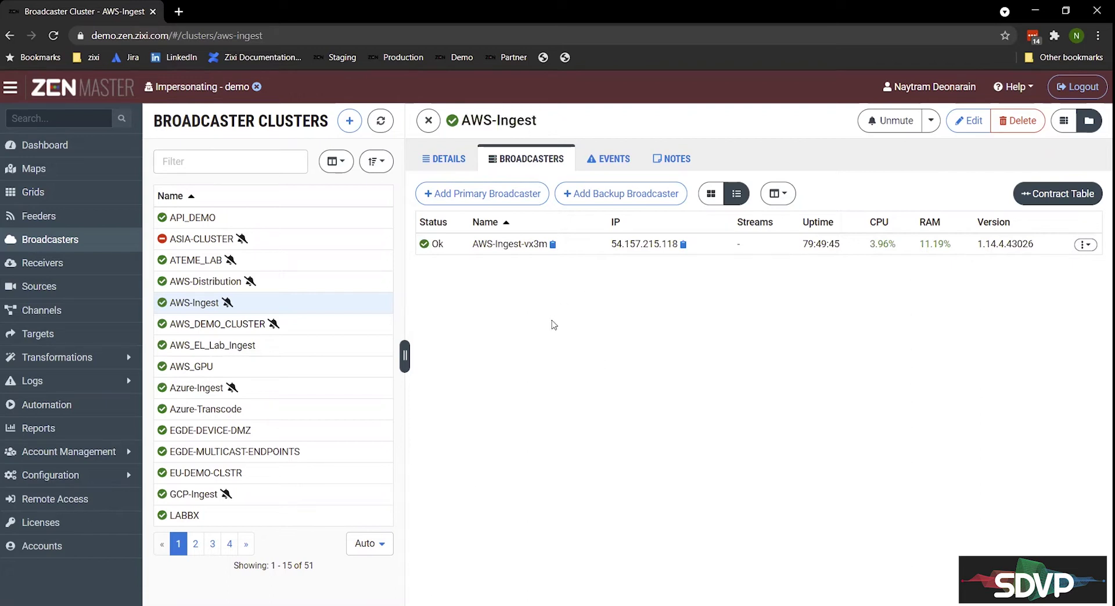
pyautogui.click(445, 201)
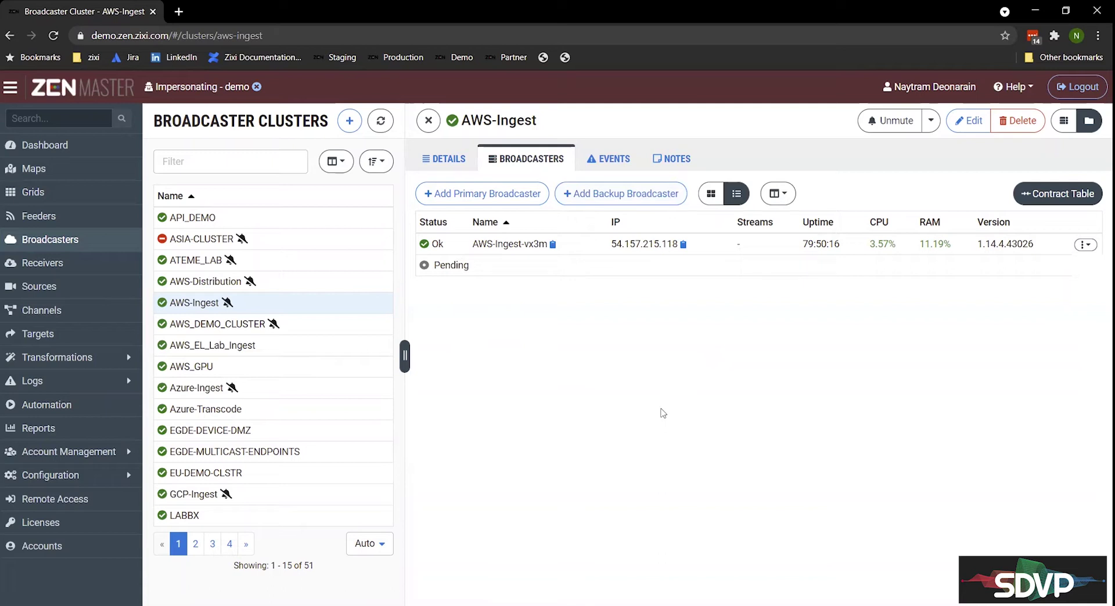
# Step: Open FrmCheddar from page 2 of Sources and highlight its IP, bitrate, uptime and output settings
pyautogui.click(62, 290)
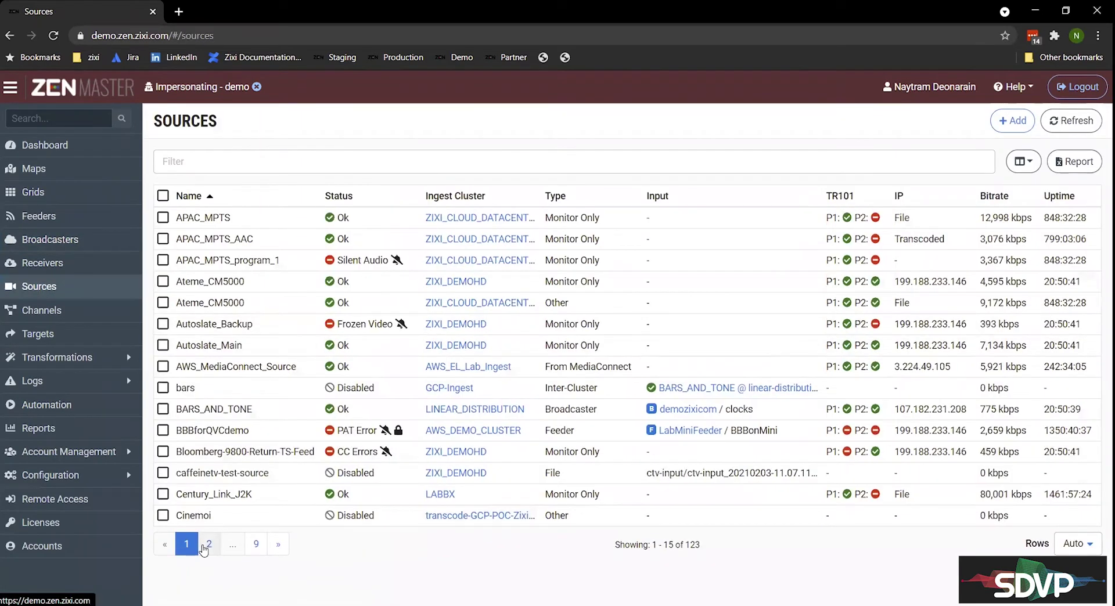
pyautogui.click(203, 546)
pyautogui.click(183, 306)
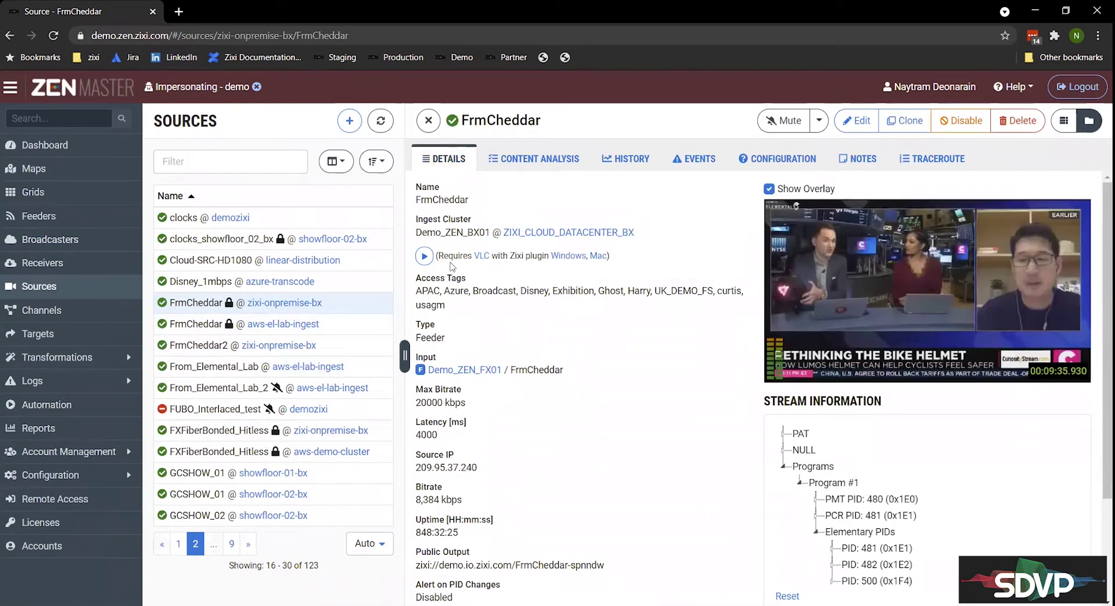
pyautogui.scroll(-2, 451, 263)
pyautogui.scroll(-1, 471, 425)
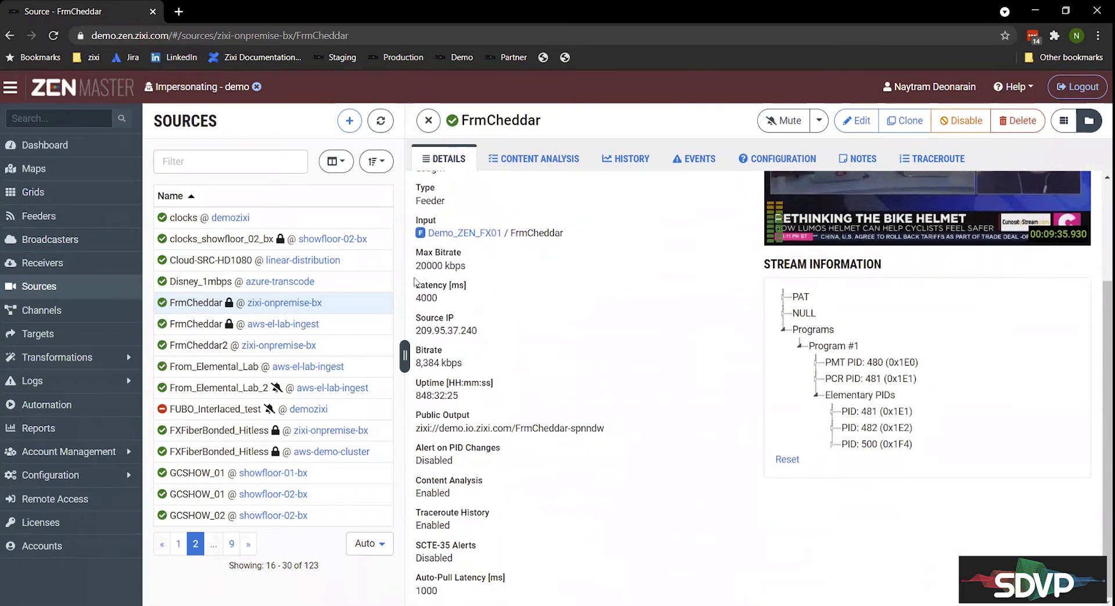
pyautogui.moveTo(416, 331); pyautogui.dragTo(412, 358)
pyautogui.moveTo(464, 396); pyautogui.dragTo(417, 393)
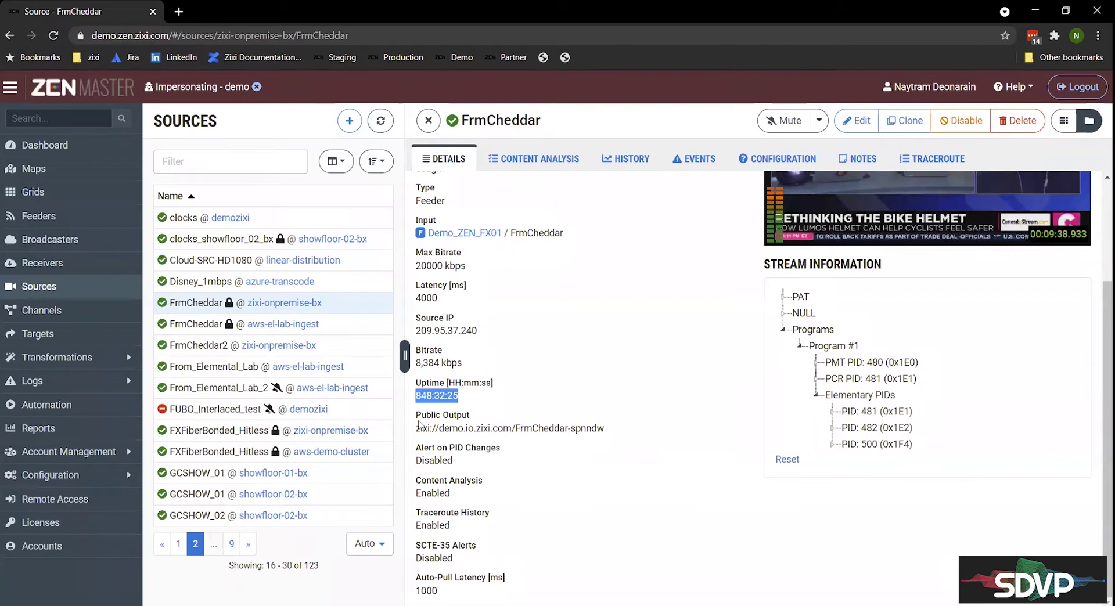
pyautogui.moveTo(420, 428); pyautogui.dragTo(526, 582)
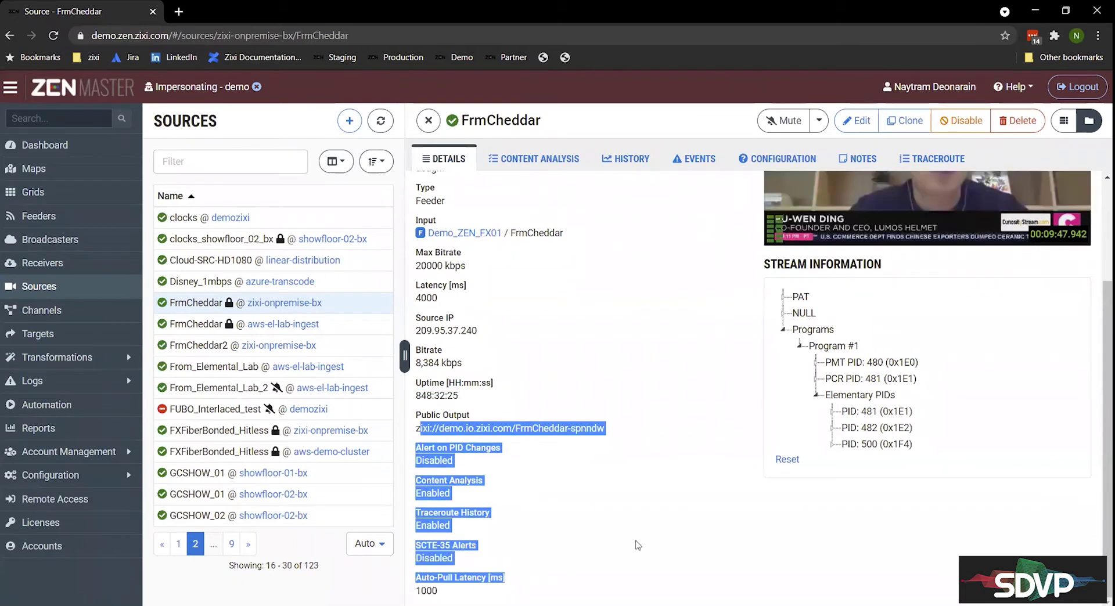
pyautogui.click(614, 546)
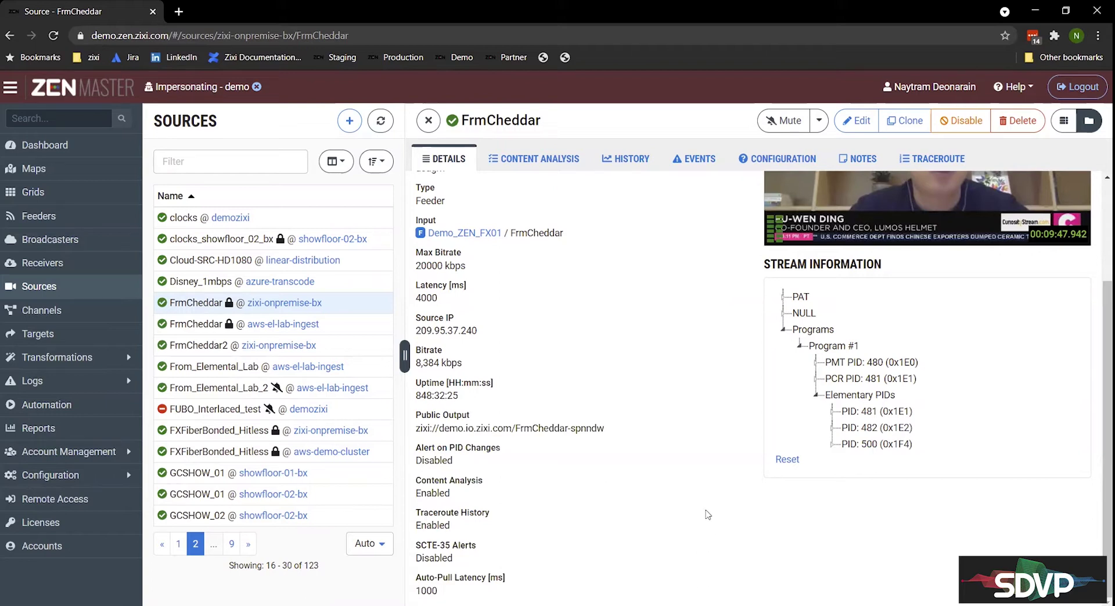
# Step: Expand PIDs 500, 482 and 481 in Stream Information to inspect their statistics
pyautogui.click(832, 446)
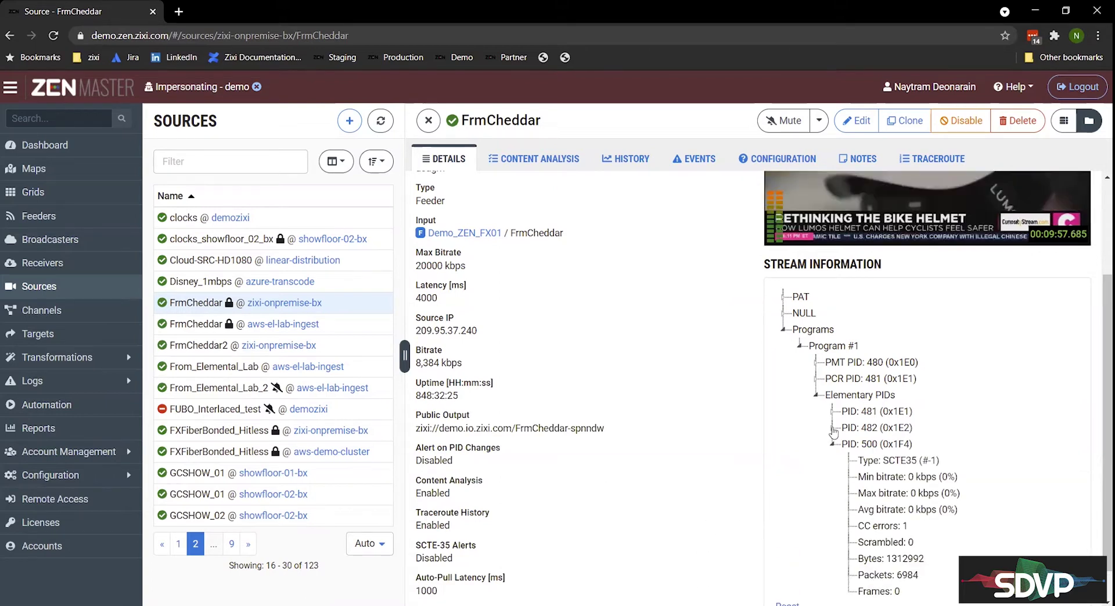
pyautogui.click(833, 431)
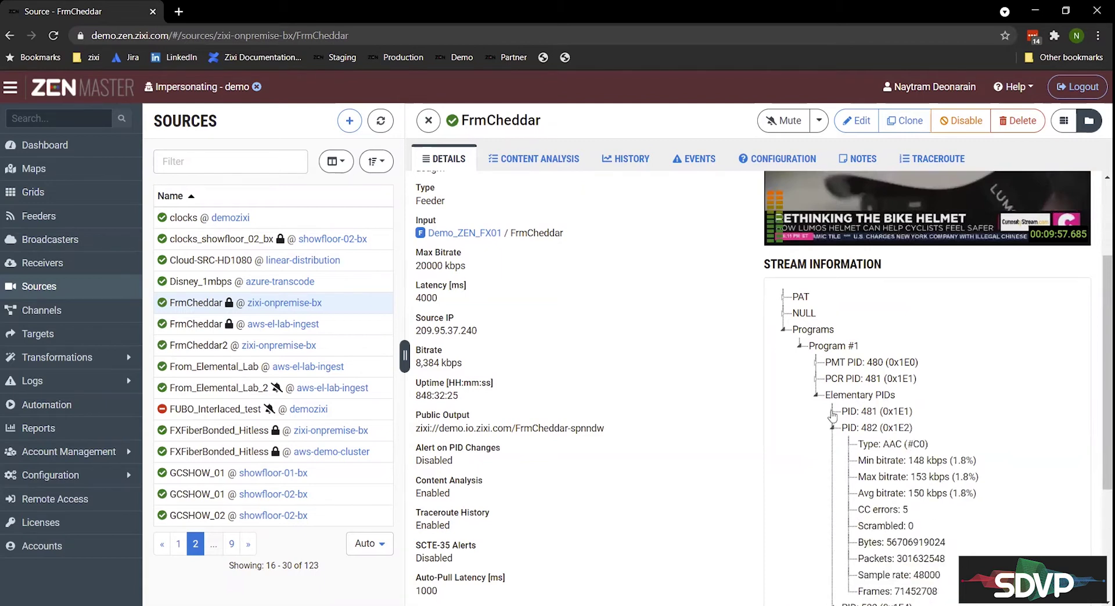
pyautogui.click(833, 414)
pyautogui.scroll(-1, 858, 511)
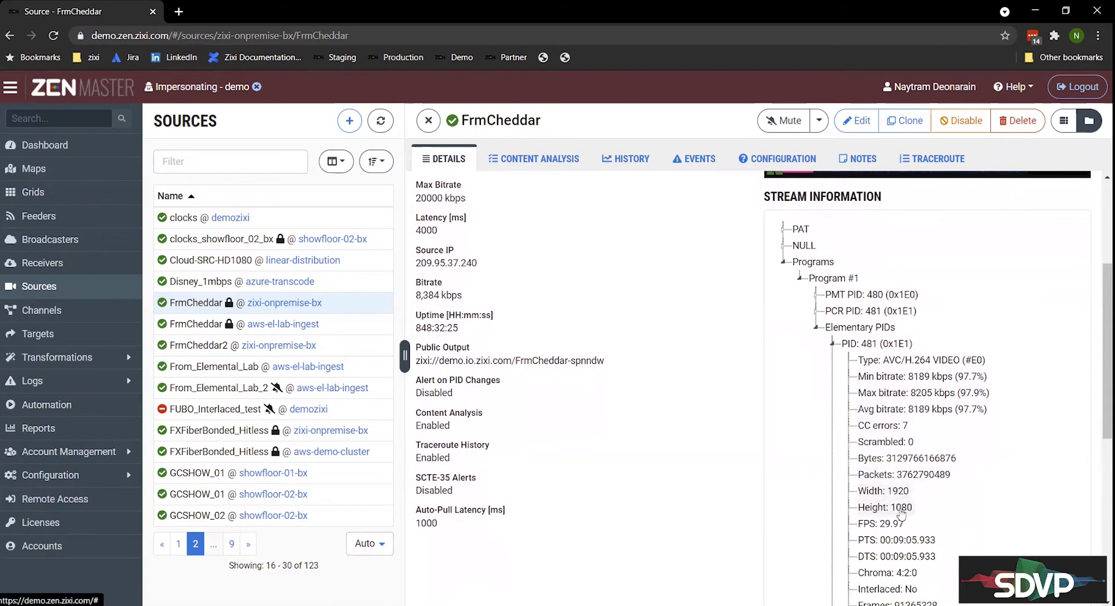
pyautogui.scroll(3, 1097, 271)
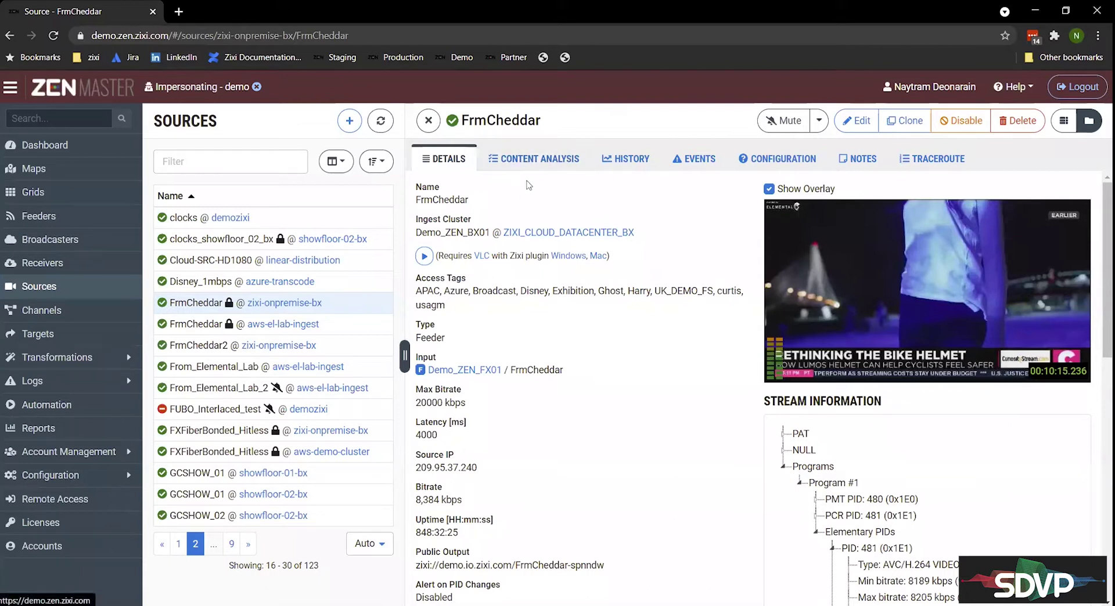
# Step: Show FrmCheddar's content analysis: 23 continuity count, 5 PCR and 24,785 PCR accuracy errors
pyautogui.click(532, 163)
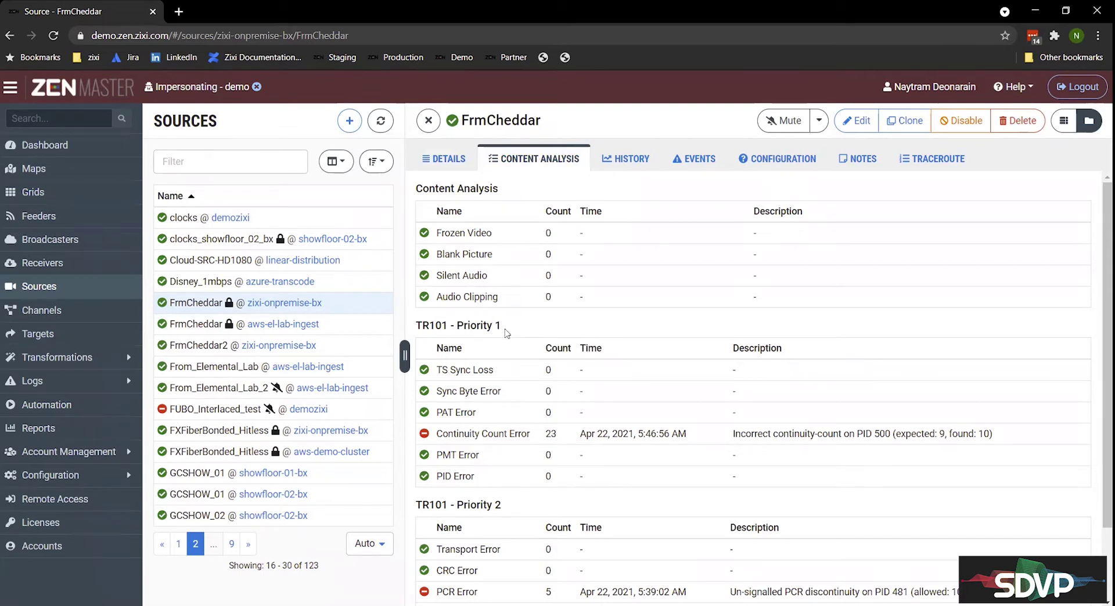
pyautogui.scroll(-1, 494, 318)
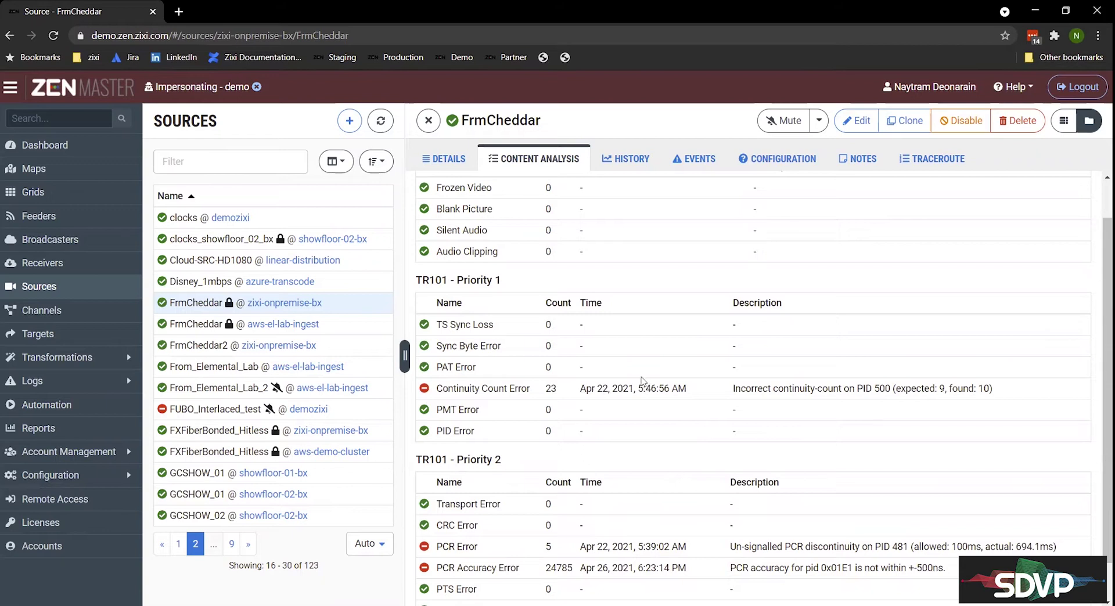
# Step: Switch FrmCheddar's history charts from the last 24 hours to the last 7 days
pyautogui.click(627, 163)
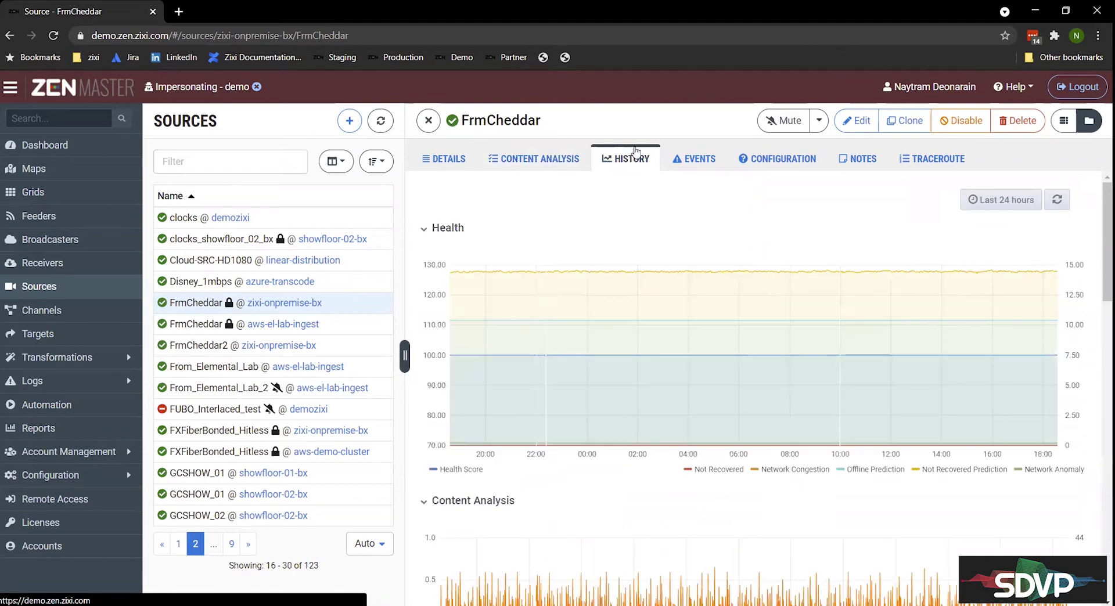
pyautogui.click(998, 202)
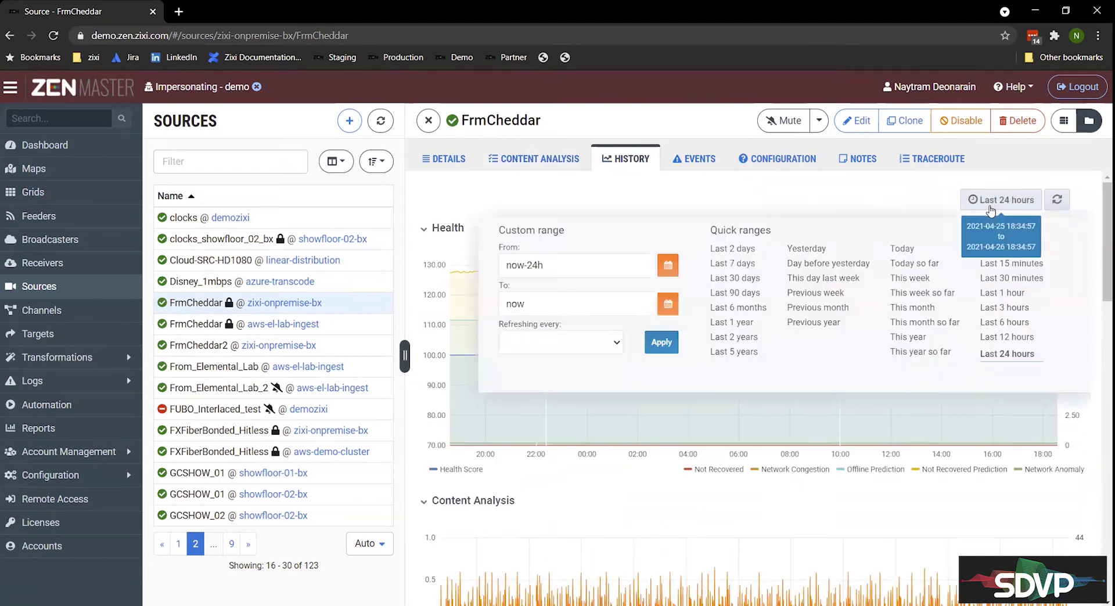
pyautogui.click(730, 268)
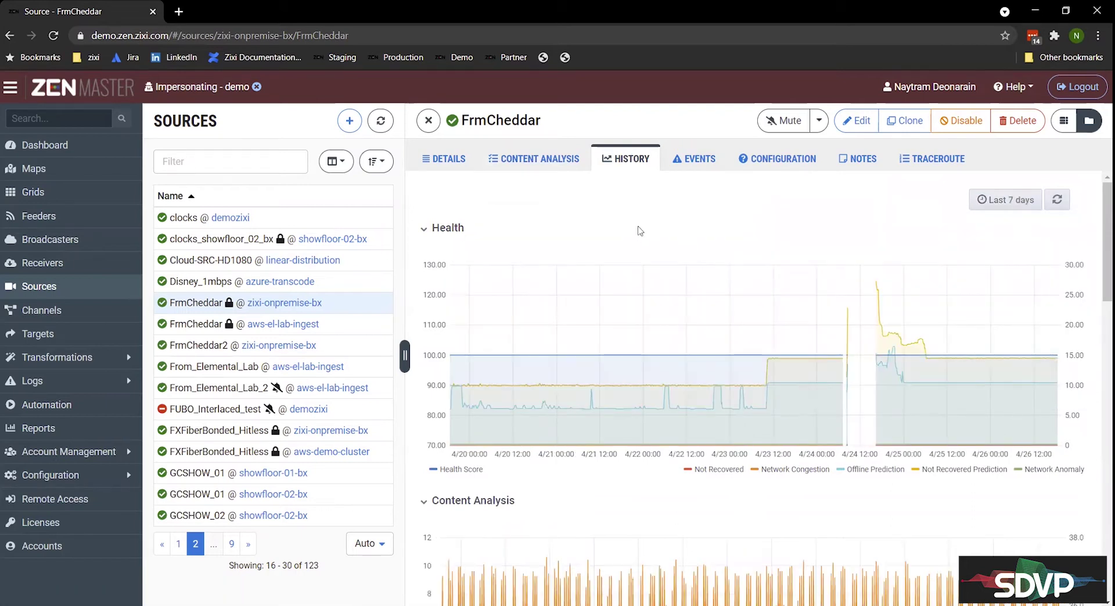
pyautogui.moveTo(726, 389)
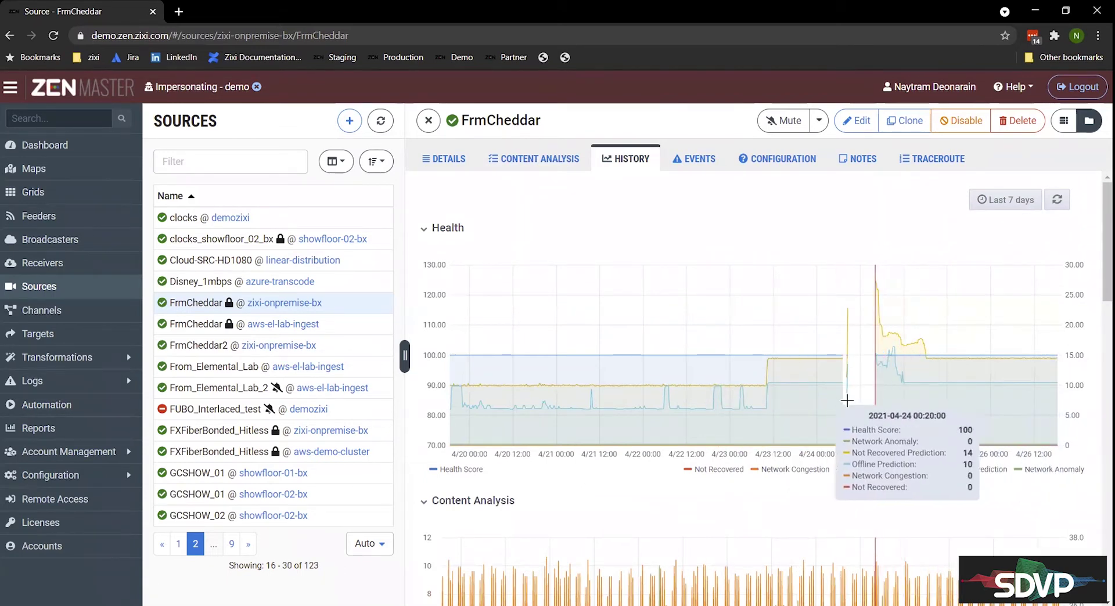
# Step: Zoom the Health chart into Apr 24 evening through Apr 25 midday
pyautogui.moveTo(880, 397); pyautogui.dragTo(943, 412)
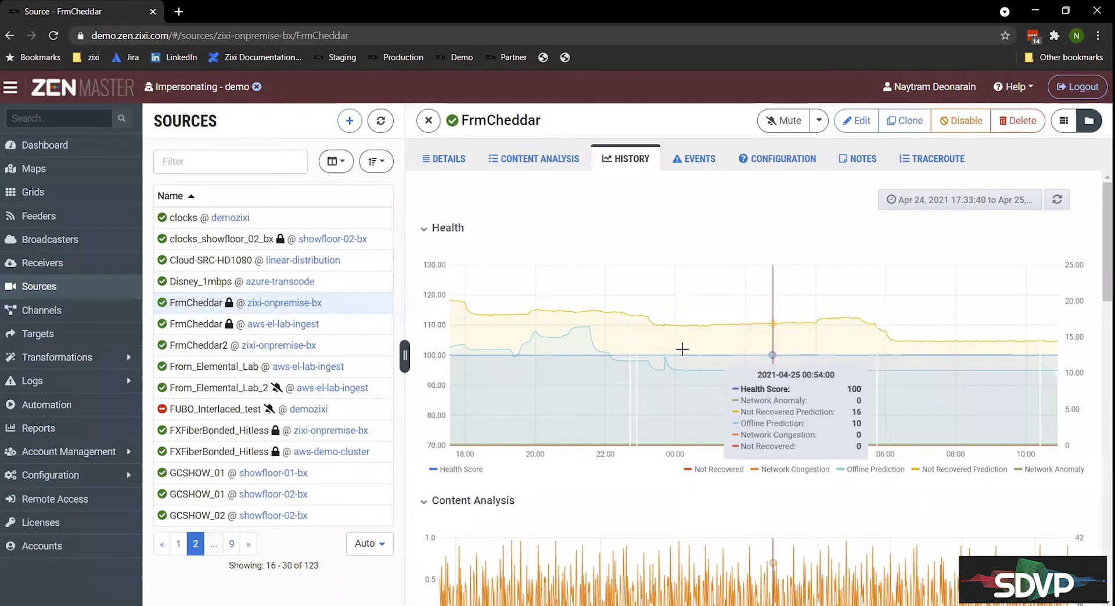
# Step: Zoom the Content Analysis chart to roughly 22:00 through 00:00
pyautogui.scroll(-4, 704, 379)
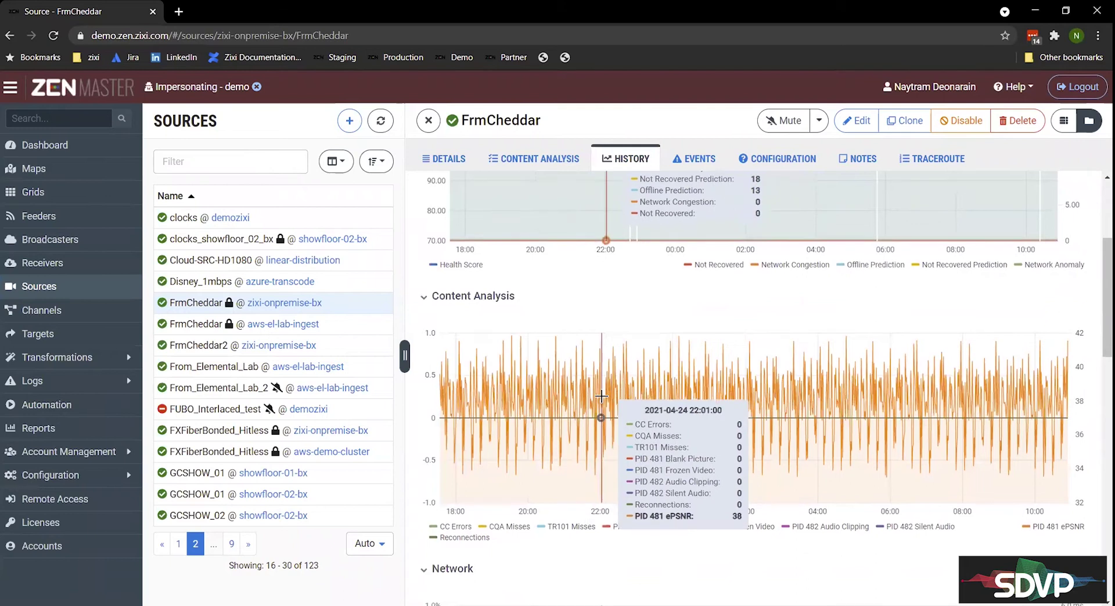
pyautogui.scroll(-2, 602, 392)
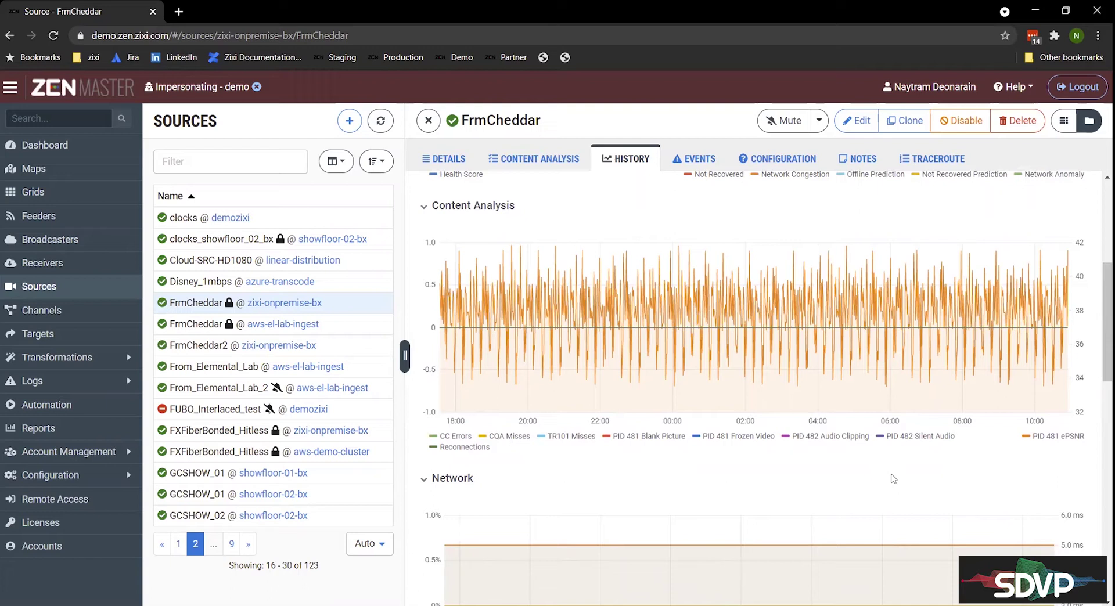
pyautogui.moveTo(605, 360)
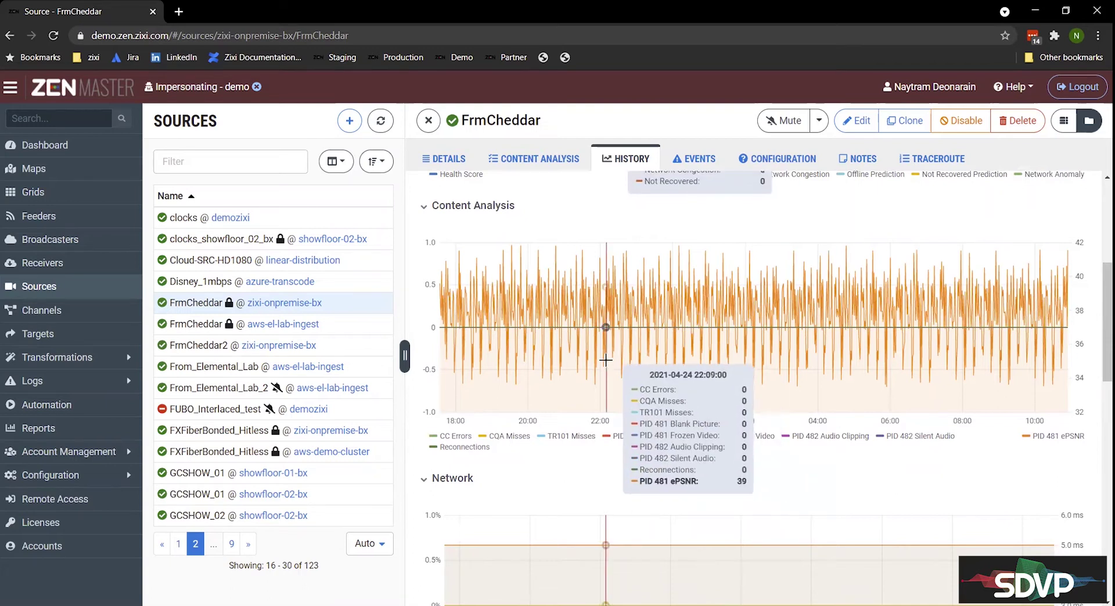
pyautogui.moveTo(581, 349); pyautogui.dragTo(706, 353)
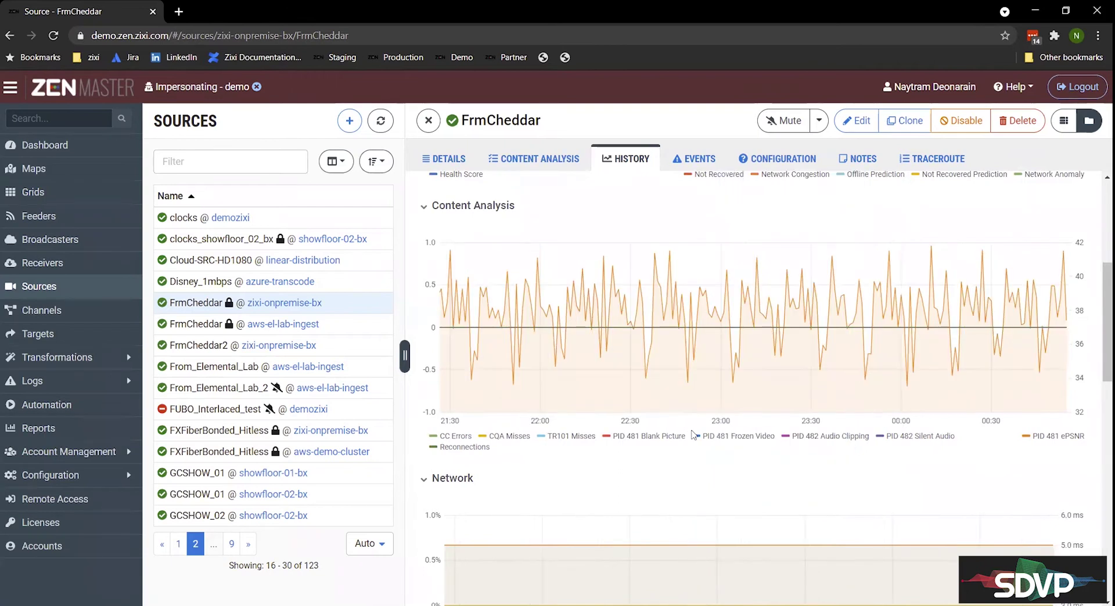
# Step: Toggle the Network chart's Packet Loss % and Not Recovered % series individually, then show both
pyautogui.moveTo(686, 343)
pyautogui.scroll(1, 685, 343)
pyautogui.scroll(-5, 685, 342)
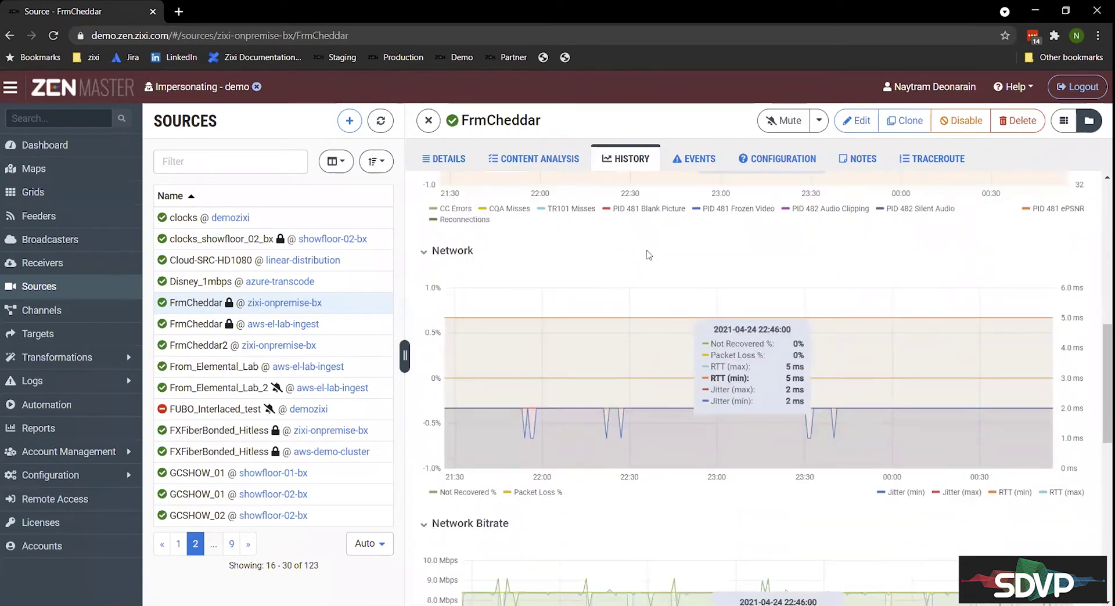
pyautogui.moveTo(650, 342)
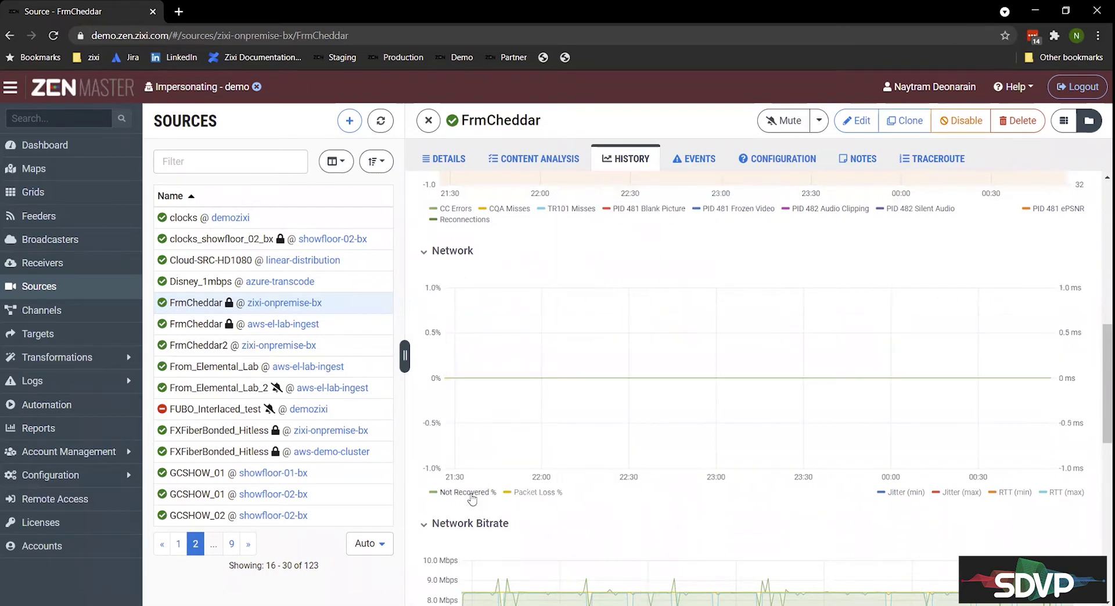
pyautogui.click(537, 493)
pyautogui.click(467, 493)
pyautogui.click(515, 495)
pyautogui.moveTo(599, 456)
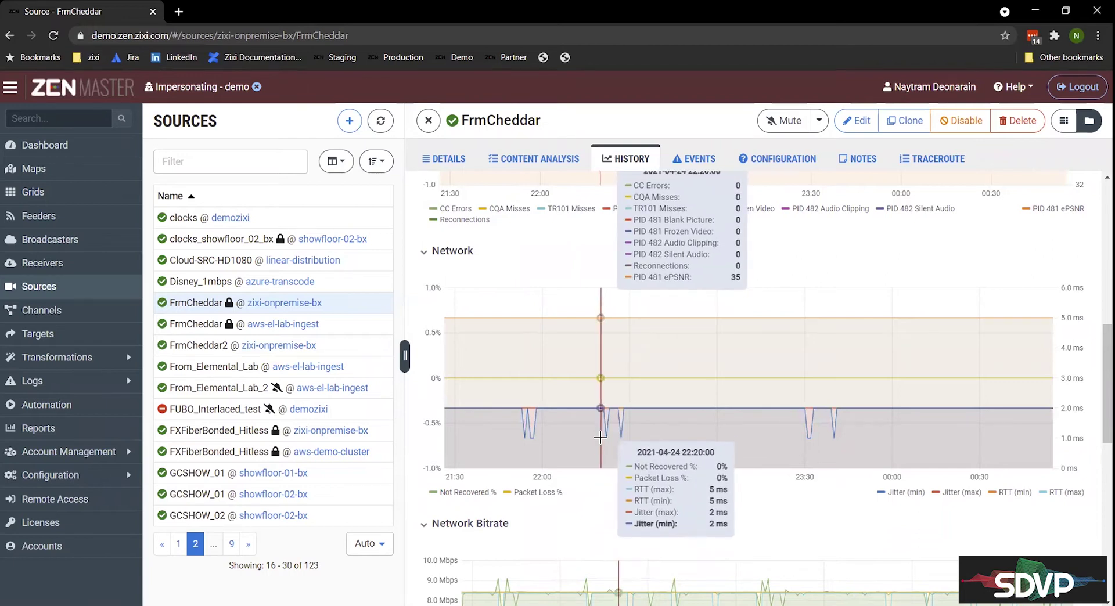
# Step: Expand the Frame Delivery % chart, holding at 100% for PID 481 video and PID 482 AAC
pyautogui.scroll(-5, 601, 437)
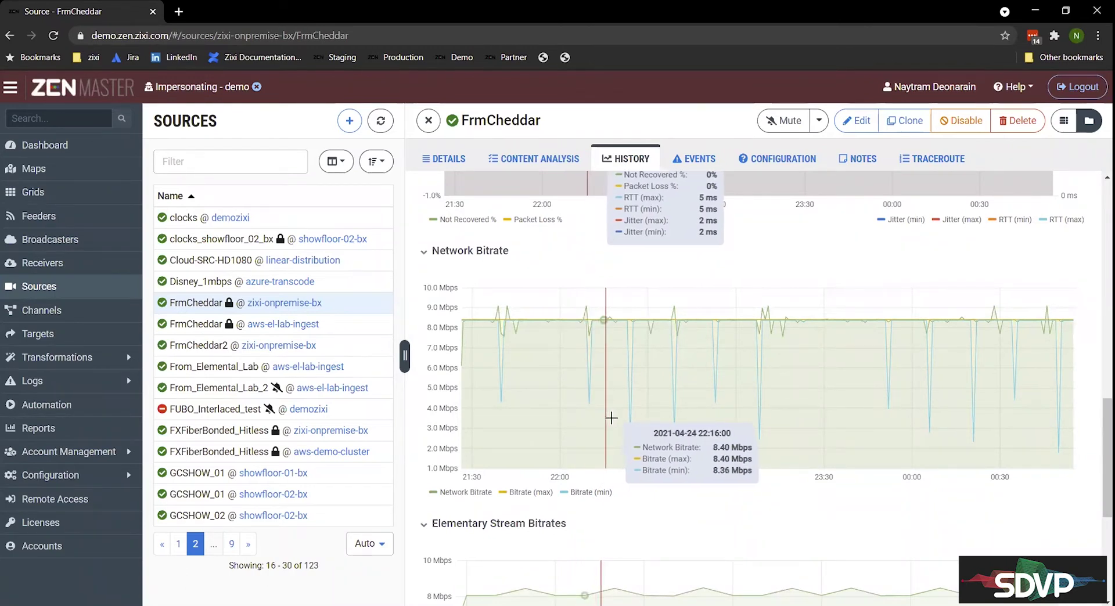
pyautogui.scroll(-2, 607, 419)
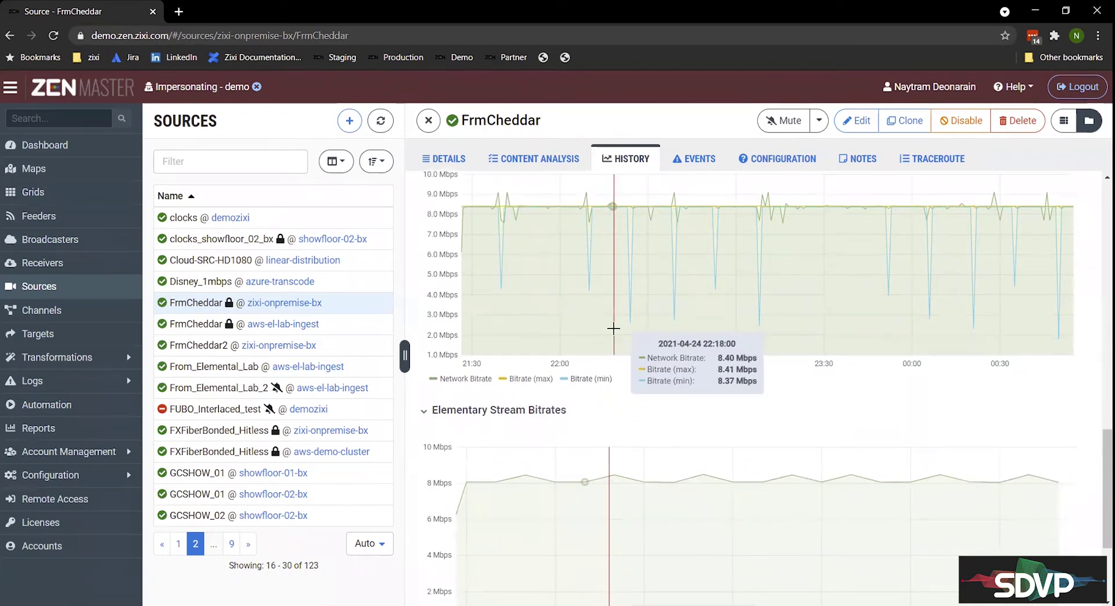
pyautogui.scroll(-2, 613, 328)
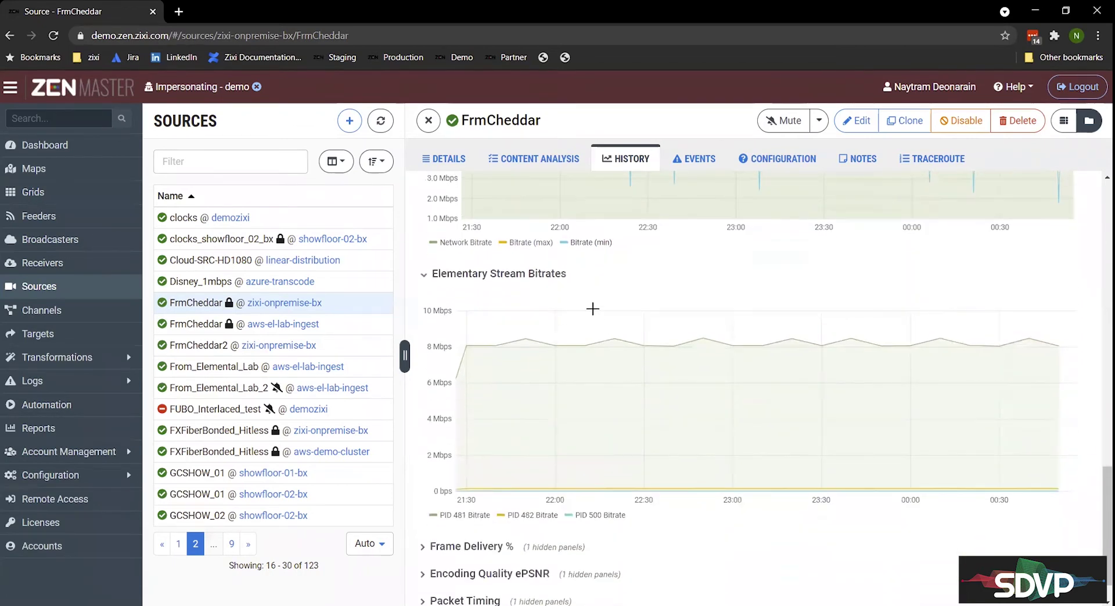
pyautogui.scroll(-1, 594, 309)
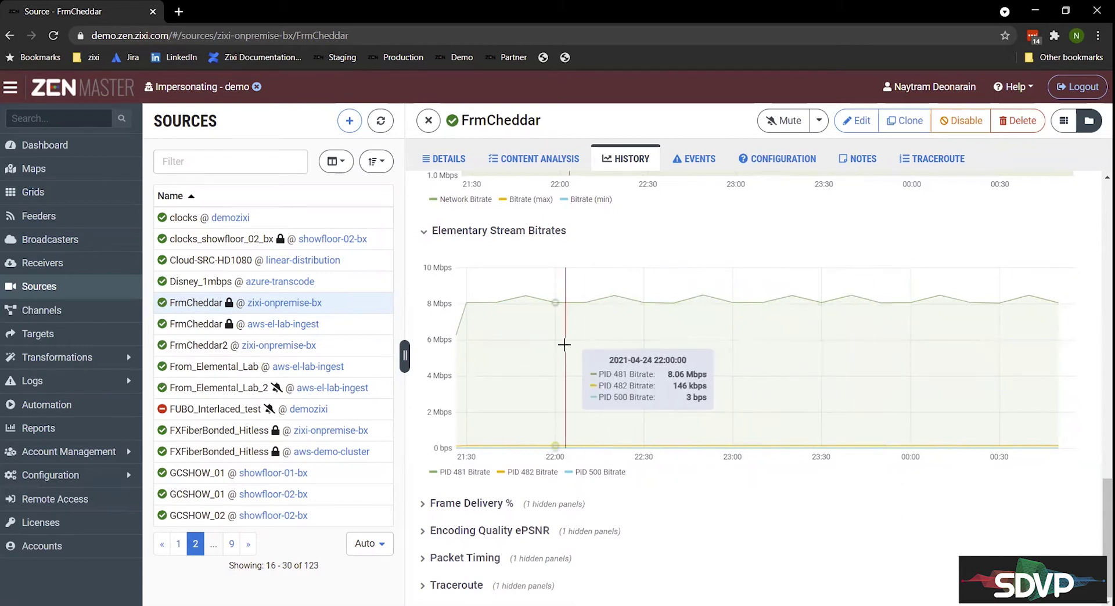
pyautogui.click(423, 504)
# Step: Expand the ePSNR heatmap and review it alongside the Frame Delivery % chart
pyautogui.scroll(-4, 422, 523)
pyautogui.click(421, 532)
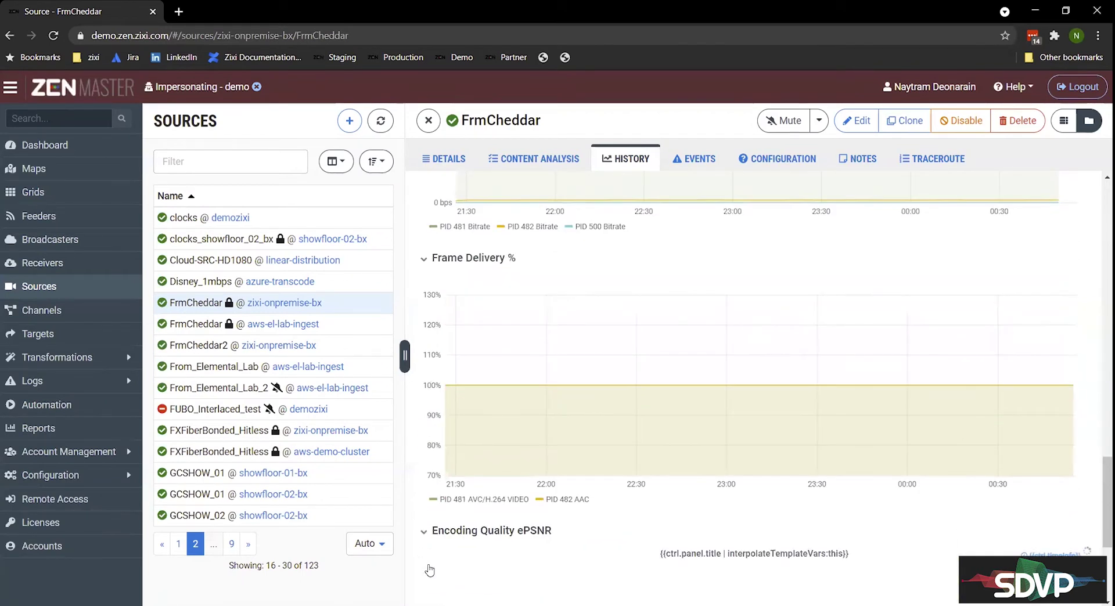
pyautogui.scroll(-4, 424, 549)
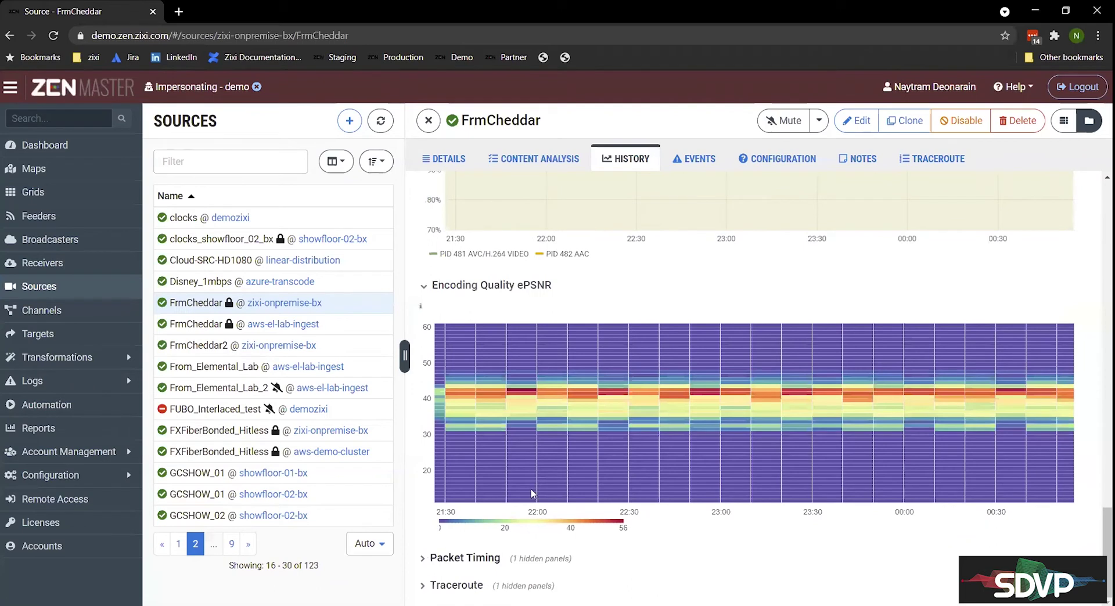
pyautogui.scroll(7, 671, 410)
pyautogui.scroll(1, 671, 408)
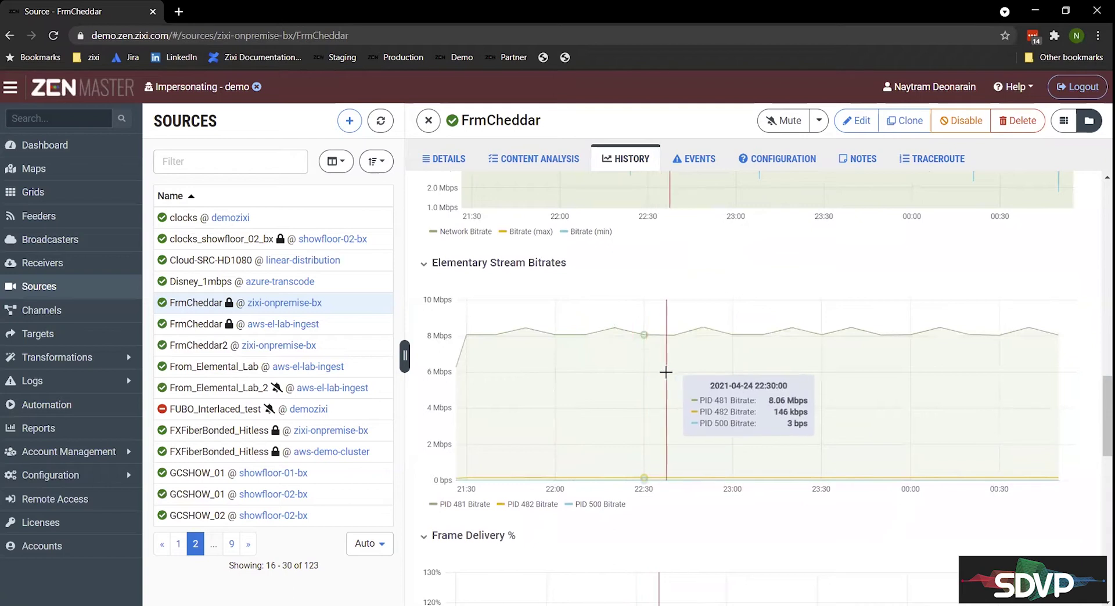
pyautogui.scroll(-2, 661, 370)
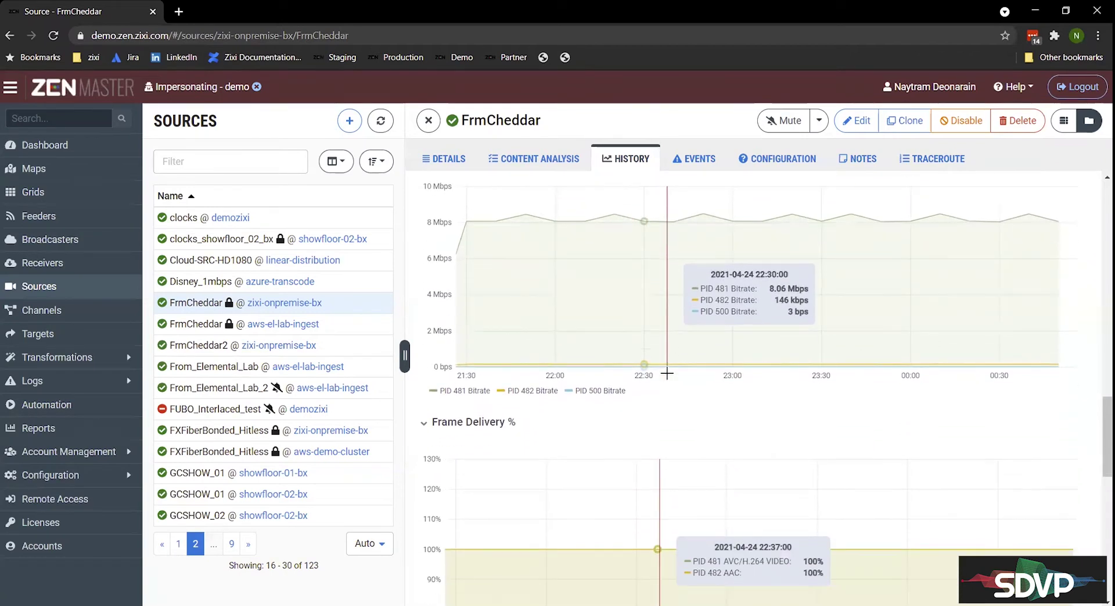
pyautogui.scroll(-2, 664, 325)
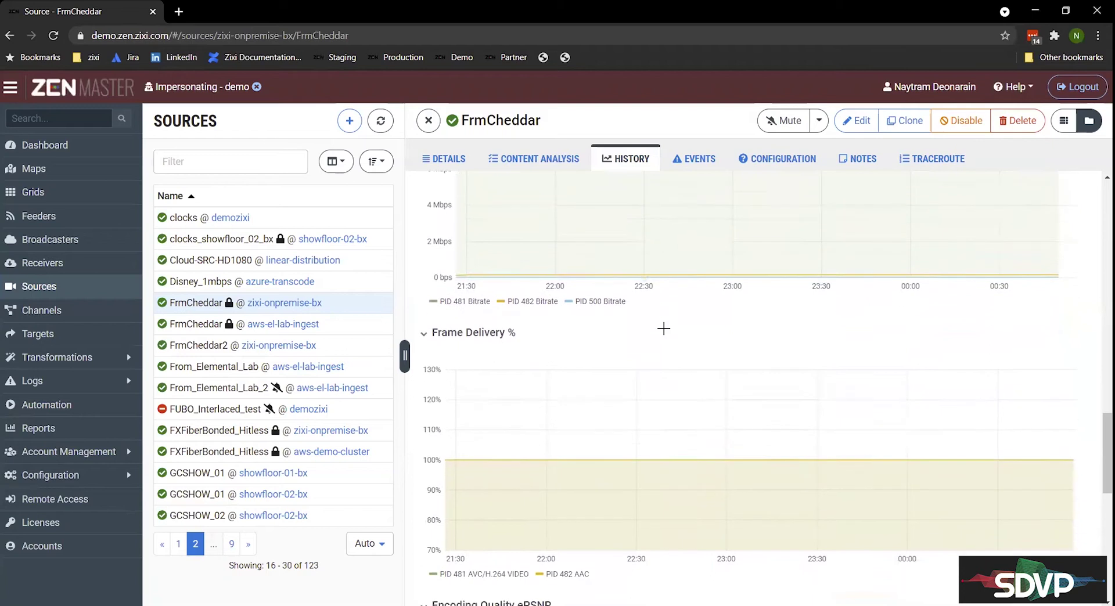
pyautogui.scroll(-1, 663, 329)
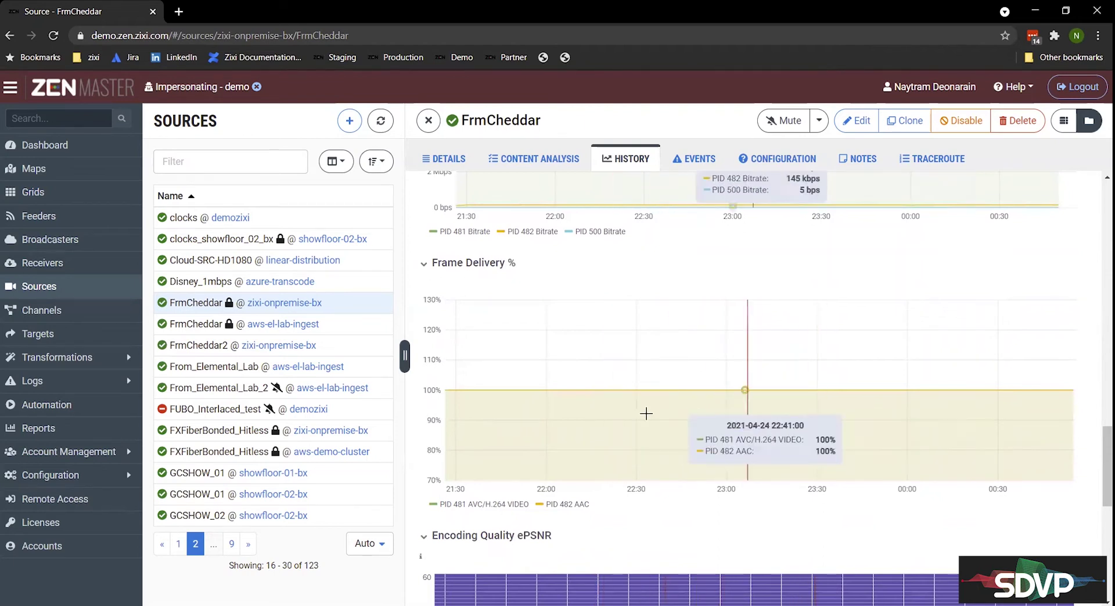
pyautogui.scroll(-3, 642, 409)
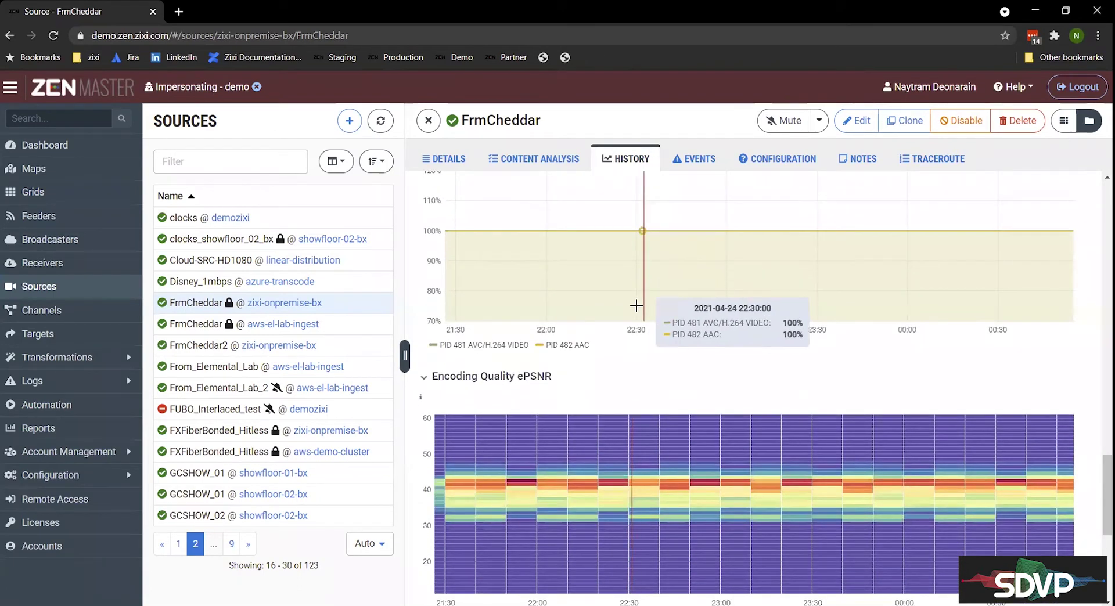
pyautogui.scroll(-3, 642, 270)
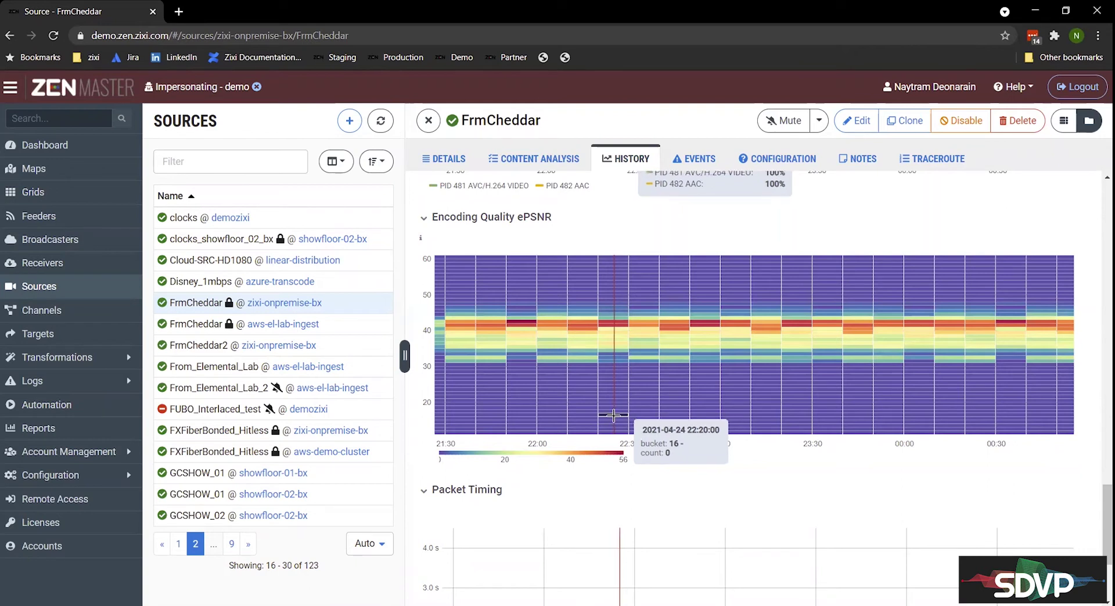
pyautogui.scroll(-3, 613, 415)
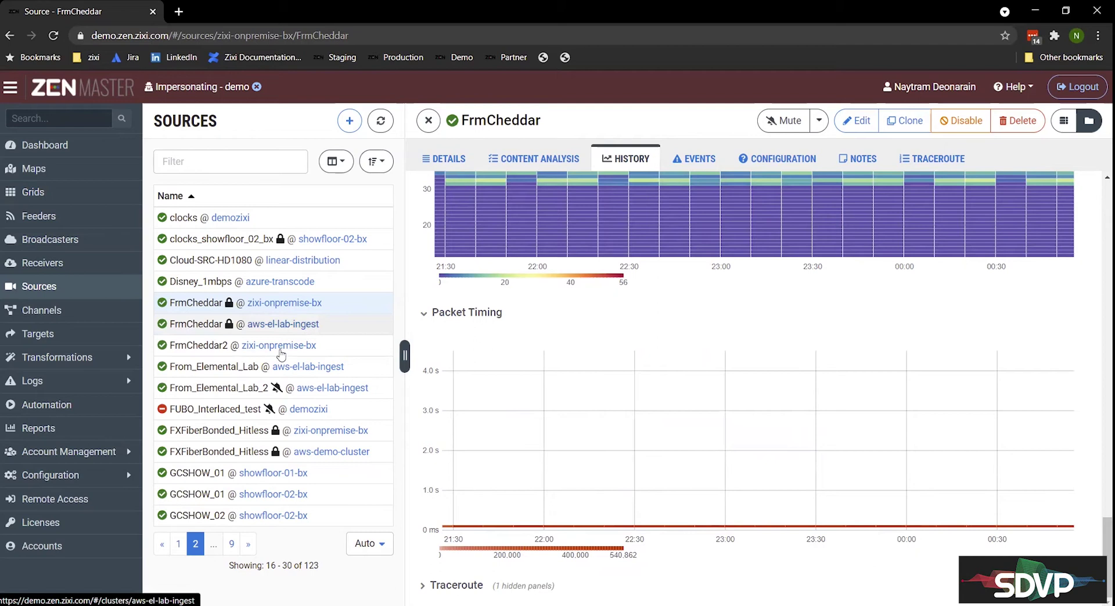
# Step: Select From_Elemental_Lab_2 in Sources and view its SCTE-35 splice_insert message log
pyautogui.click(220, 393)
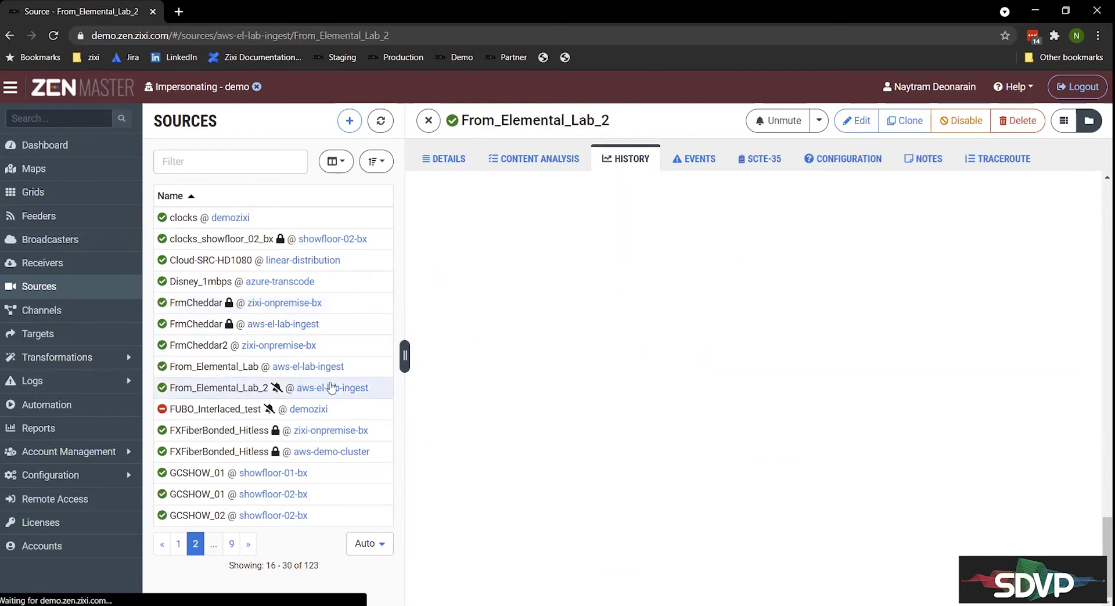
pyautogui.click(765, 160)
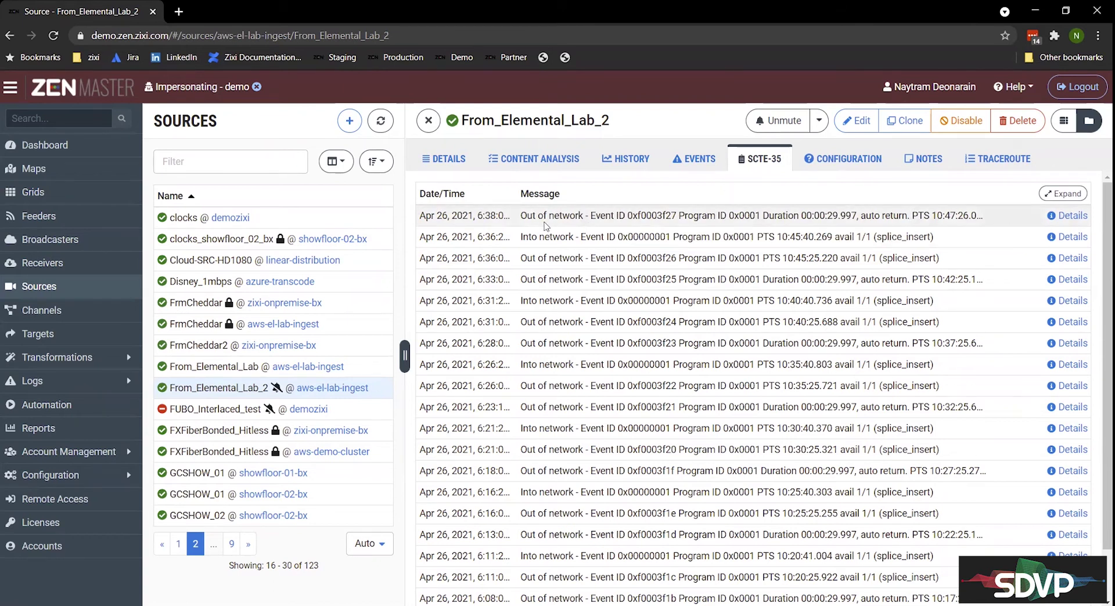
pyautogui.click(1074, 217)
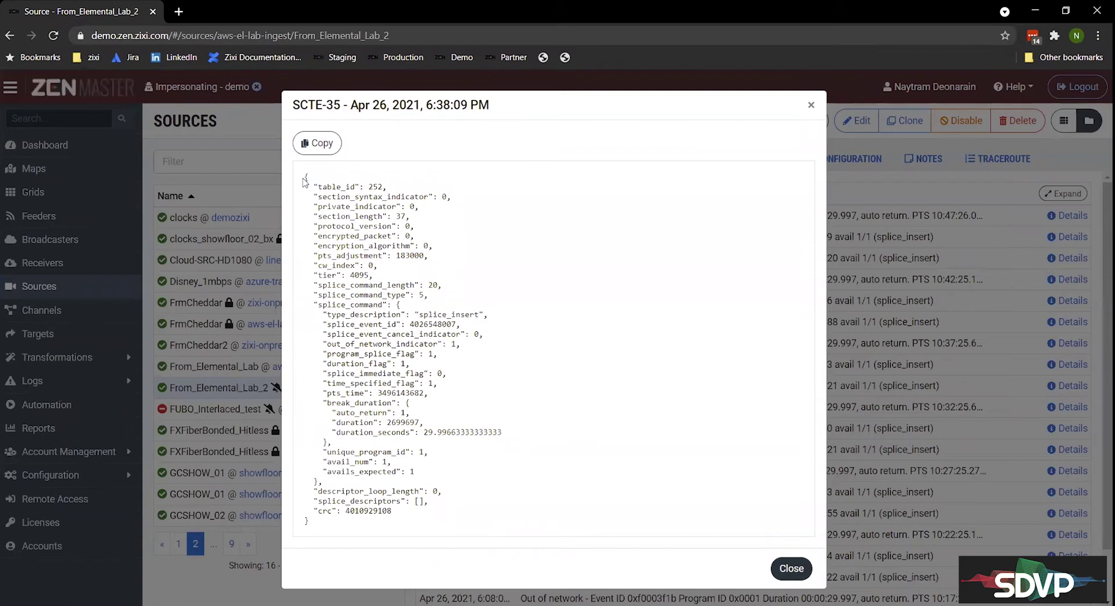
pyautogui.moveTo(304, 182); pyautogui.dragTo(545, 517)
pyautogui.click(486, 530)
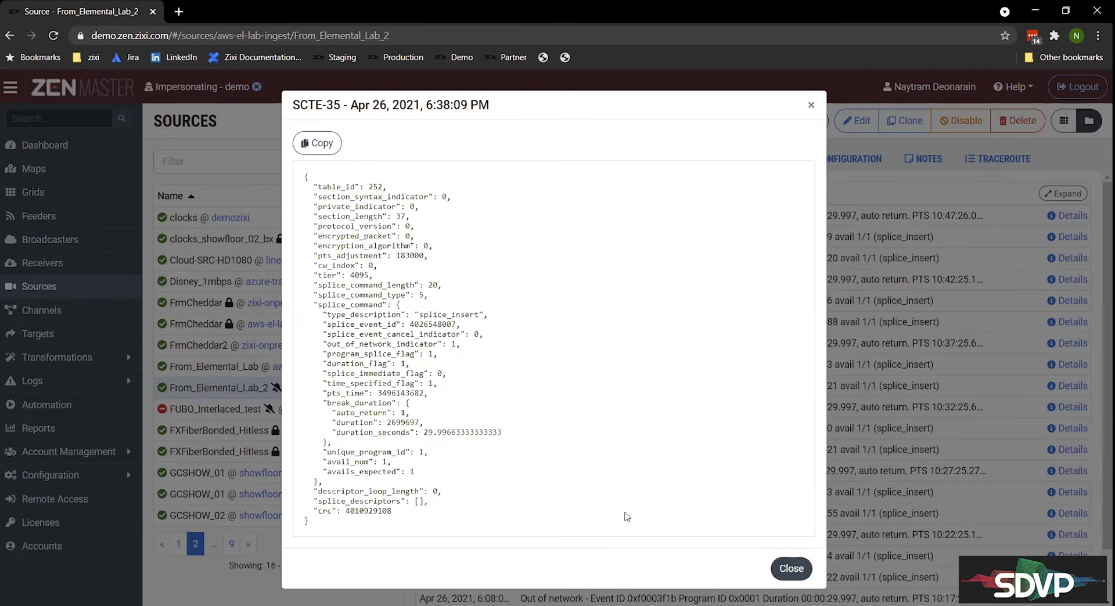
pyautogui.click(790, 569)
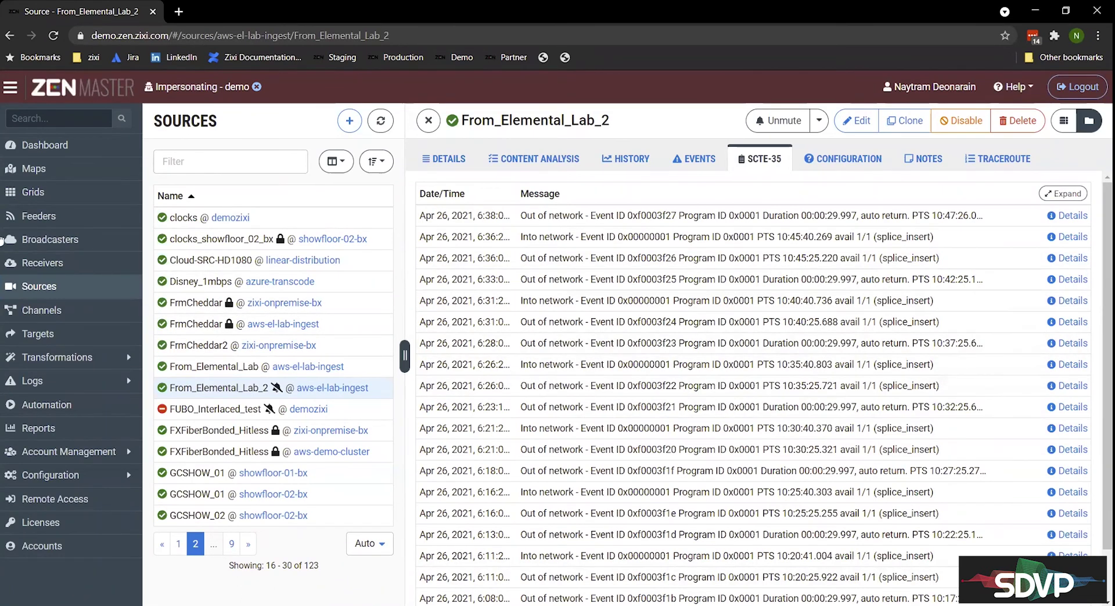
pyautogui.click(73, 316)
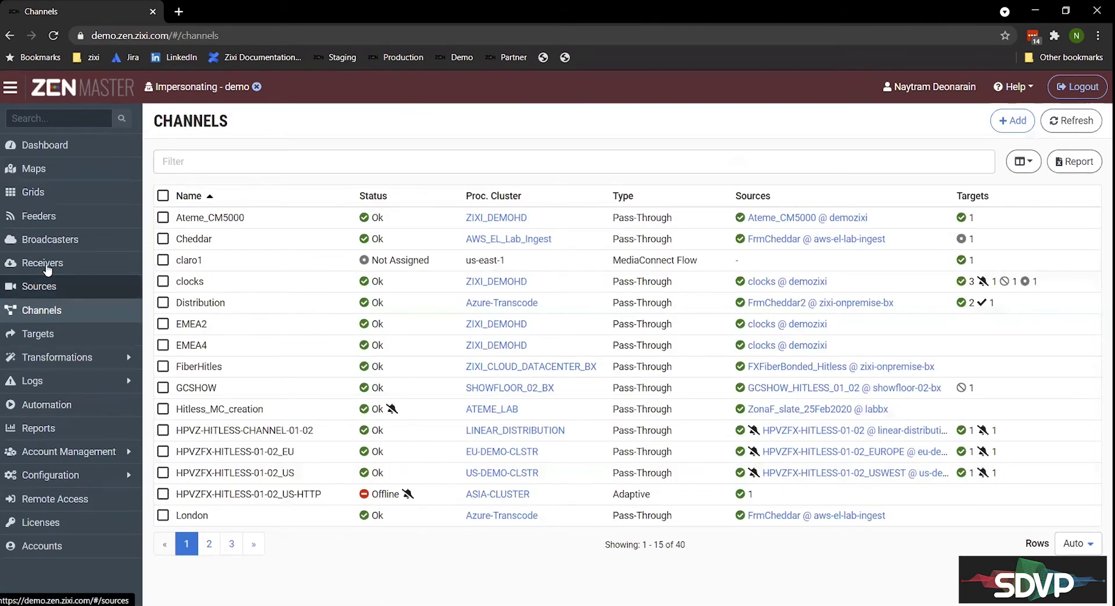
pyautogui.click(236, 311)
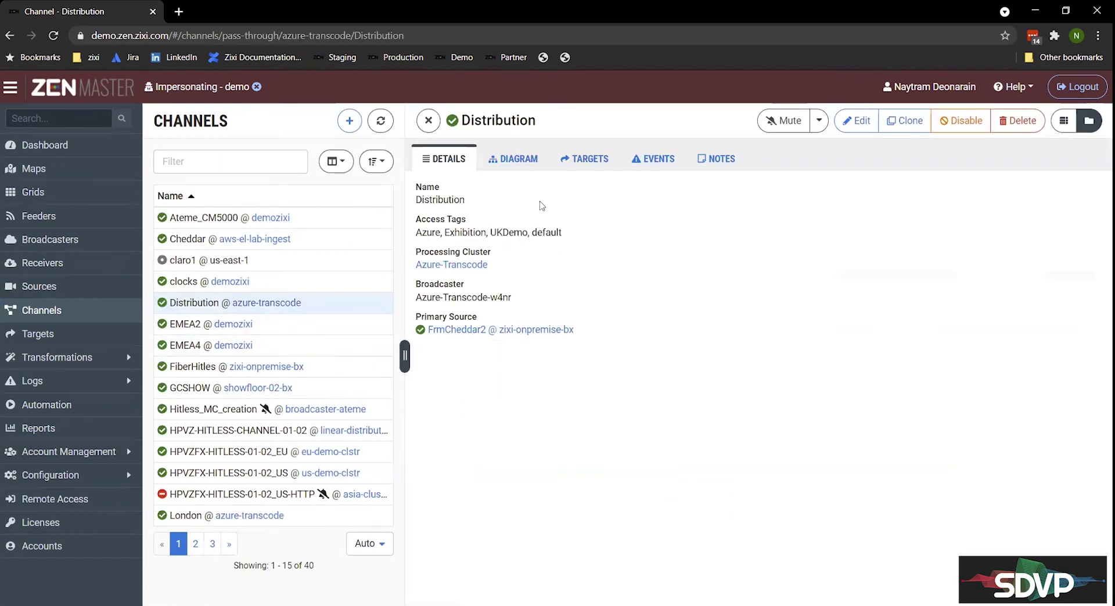
pyautogui.click(512, 163)
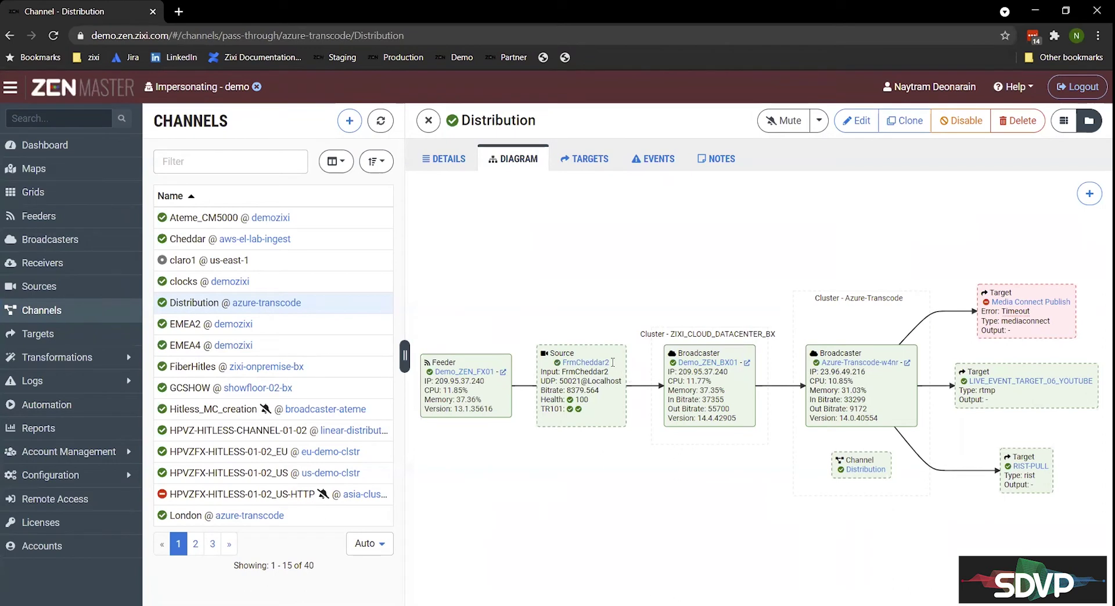
pyautogui.moveTo(617, 363); pyautogui.dragTo(566, 362)
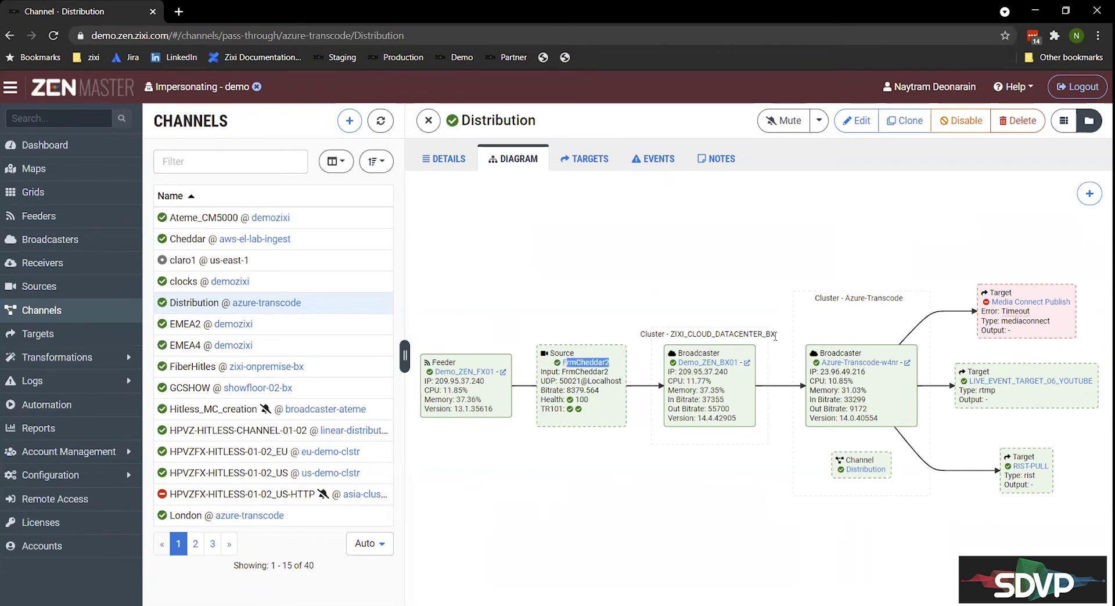
pyautogui.moveTo(785, 339); pyautogui.dragTo(669, 329)
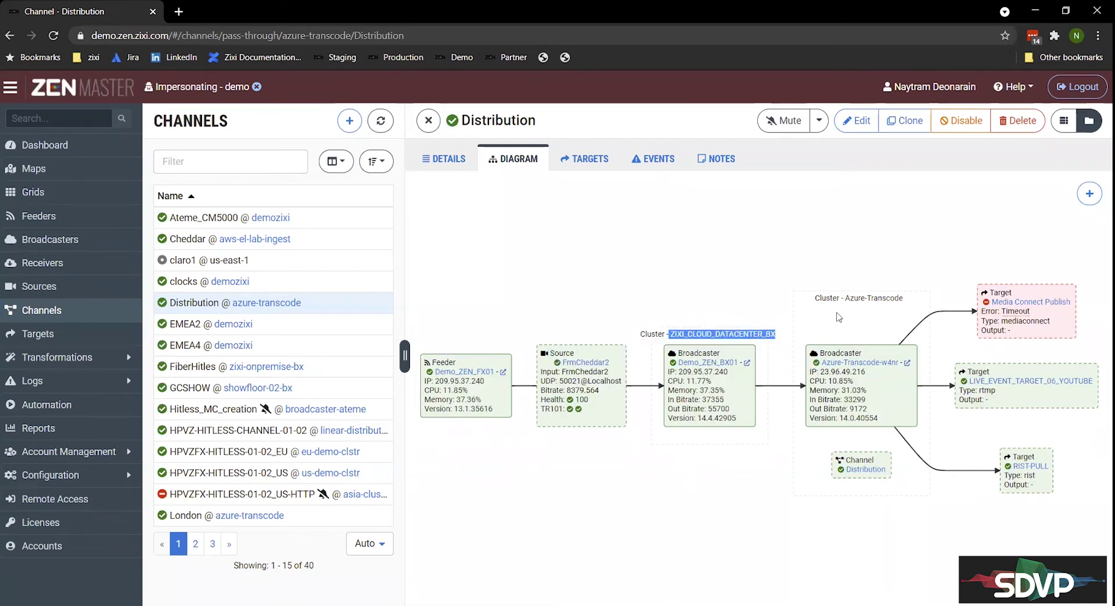
pyautogui.moveTo(906, 301); pyautogui.dragTo(813, 299)
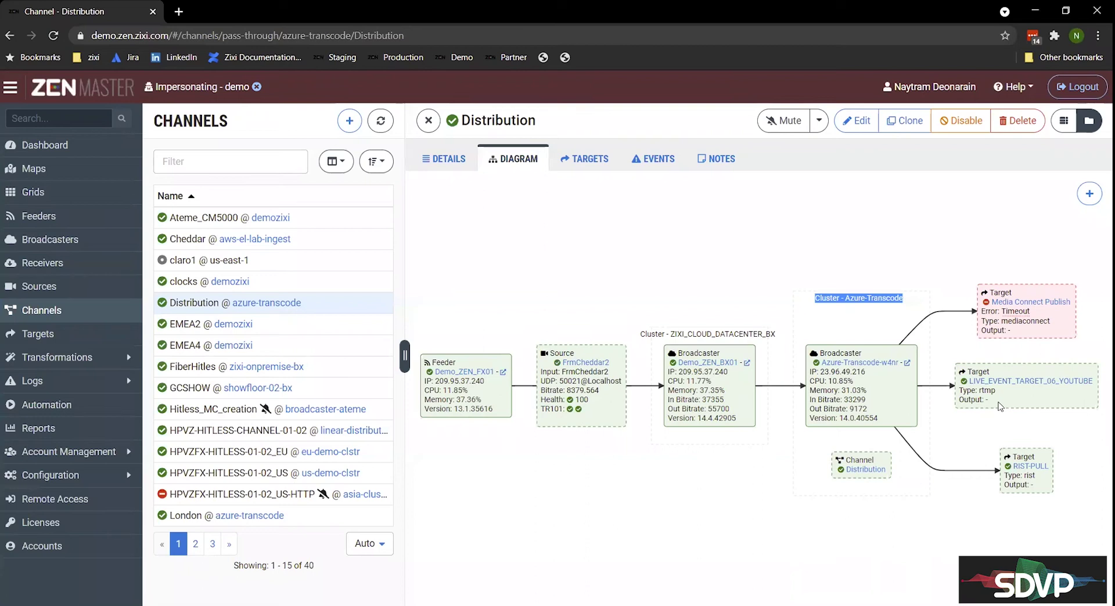
pyautogui.moveTo(1000, 406); pyautogui.dragTo(964, 375)
pyautogui.click(988, 473)
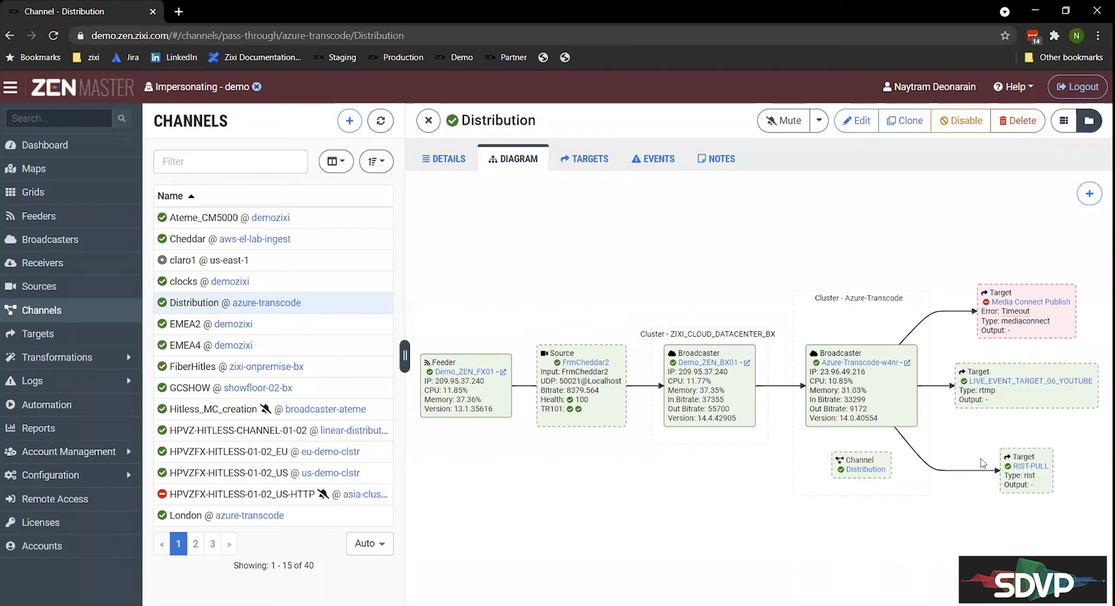
pyautogui.tripleClick(1005, 460)
pyautogui.click(973, 512)
# Step: Show the HPVZ-HITLESS-CHANNEL-01-02 diagram with Waltham_rx active and Cradlepoint_Rx offline
pyautogui.click(223, 432)
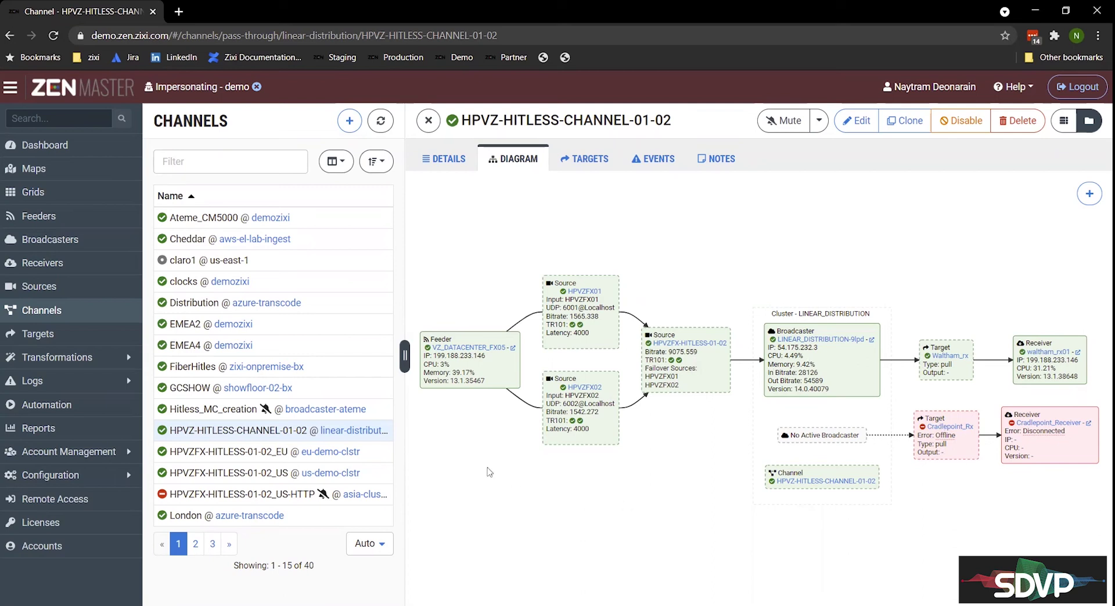
# Step: Filter the Channels list by 'ott' and open OTT-Transcode_Azure-GPU
pyautogui.click(259, 165)
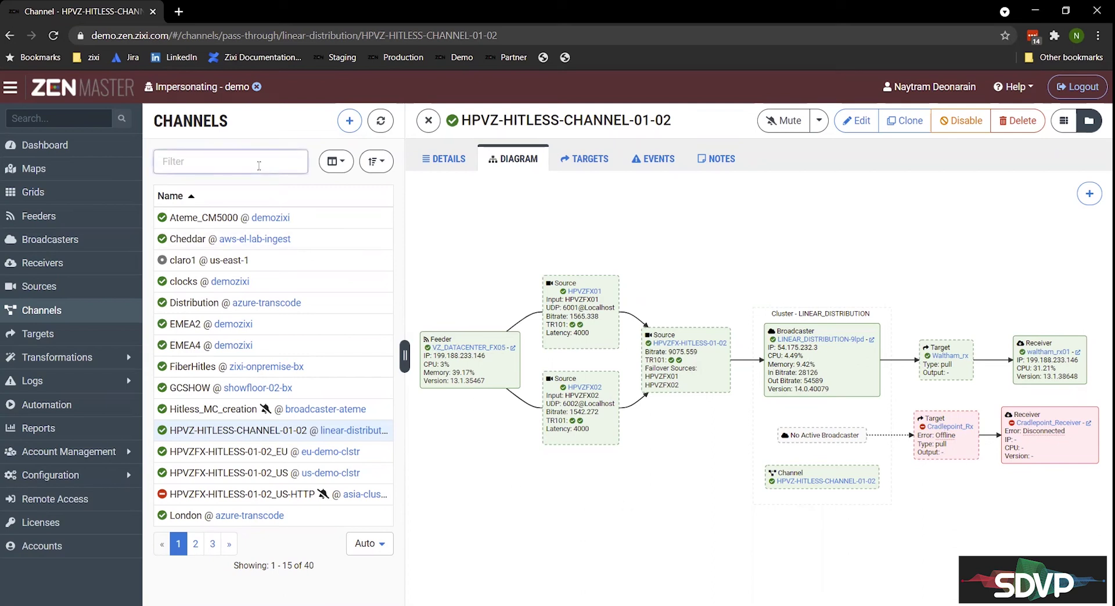
pyautogui.write('ott')
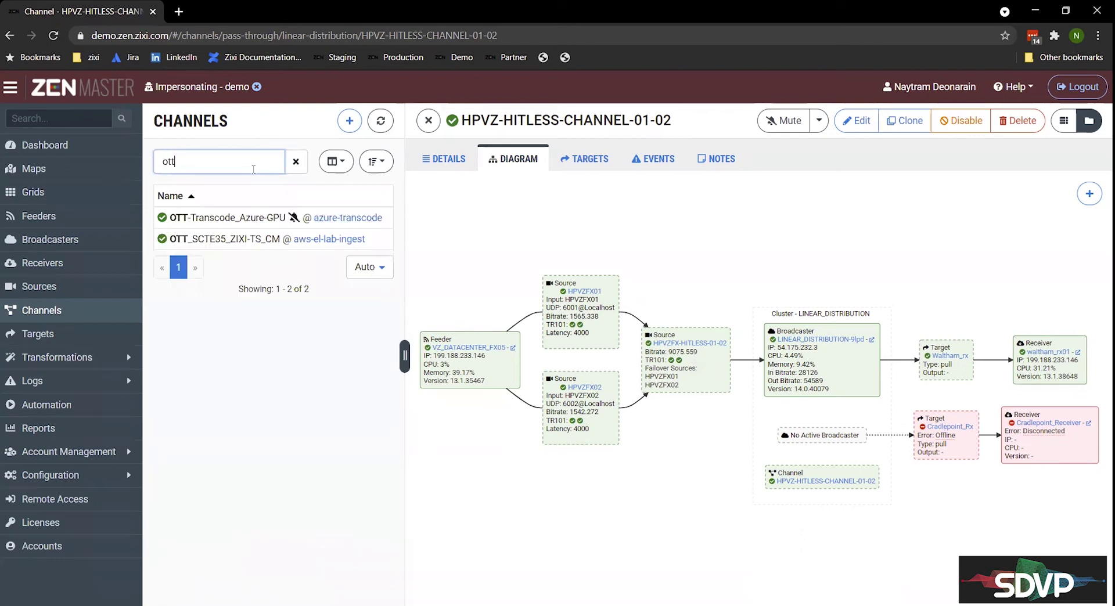
pyautogui.click(197, 219)
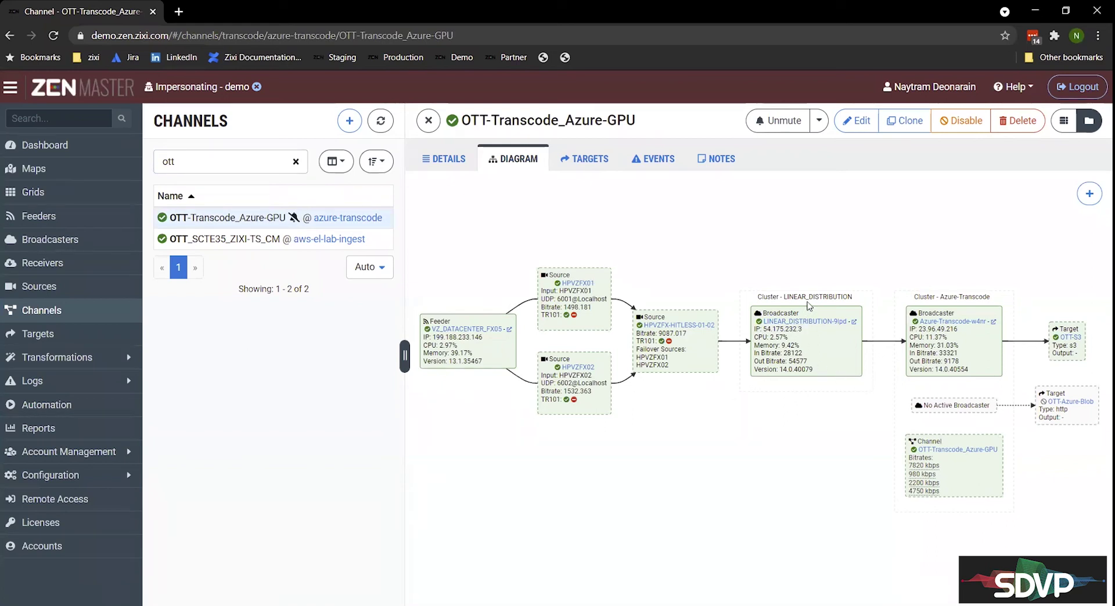
# Step: Inspect the Cluster - LINEAR_DISTRIBUTION label and the diagram's transcode bitrate entries
pyautogui.moveTo(757, 296); pyautogui.dragTo(987, 297)
pyautogui.click(915, 295)
pyautogui.moveTo(924, 480)
# Step: Show OTT-Transcode_Azure-GPU's details with four Zixi bitrates from 980 to 7,820 kbps over HLS and CMAF
pyautogui.click(452, 165)
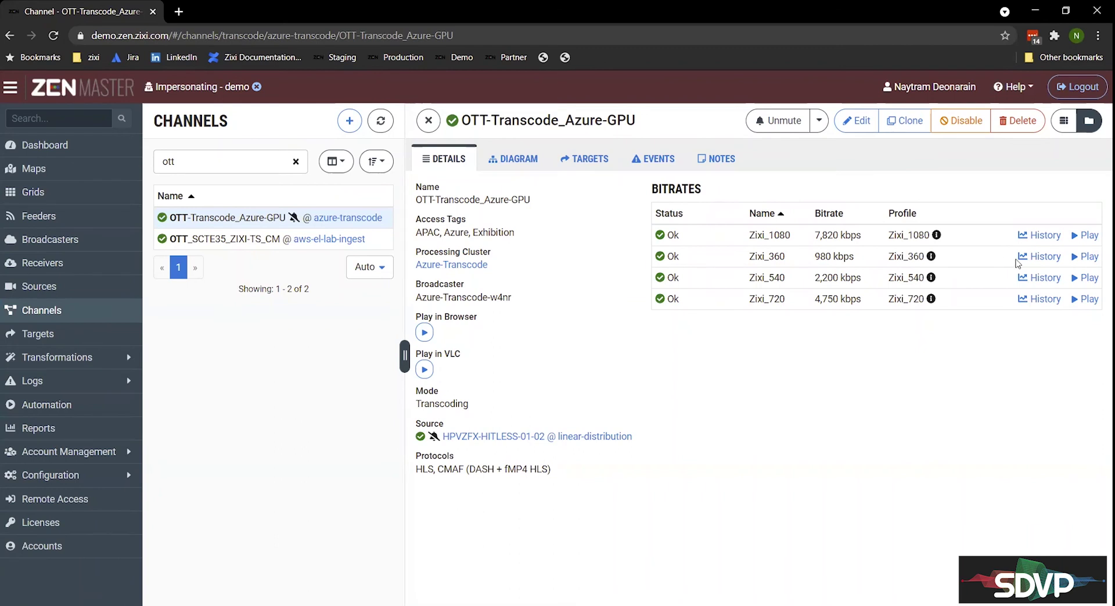
pyautogui.click(1041, 259)
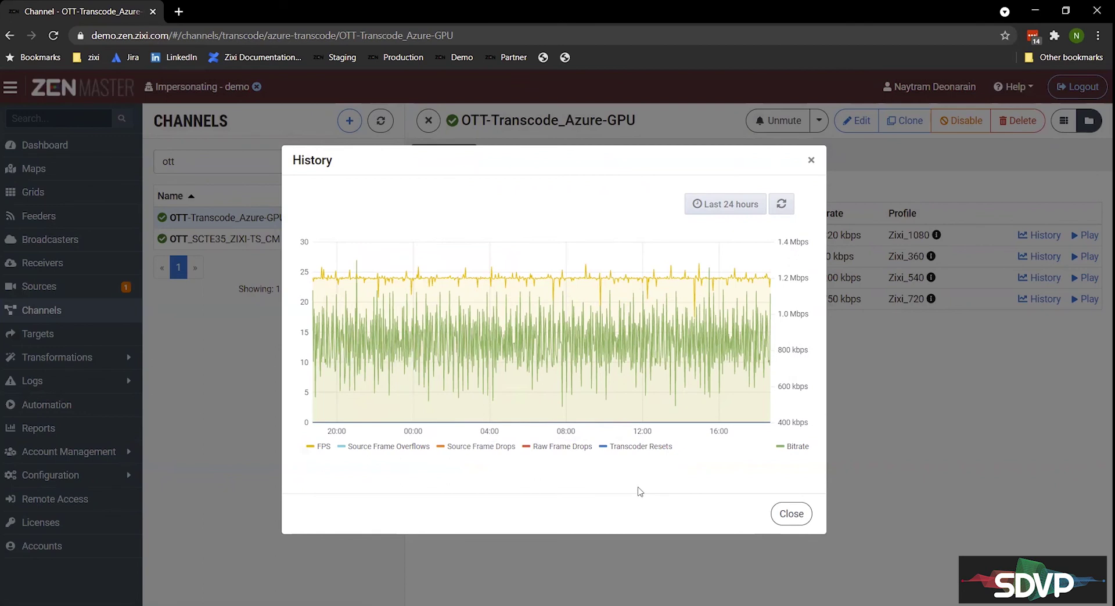
pyautogui.click(772, 509)
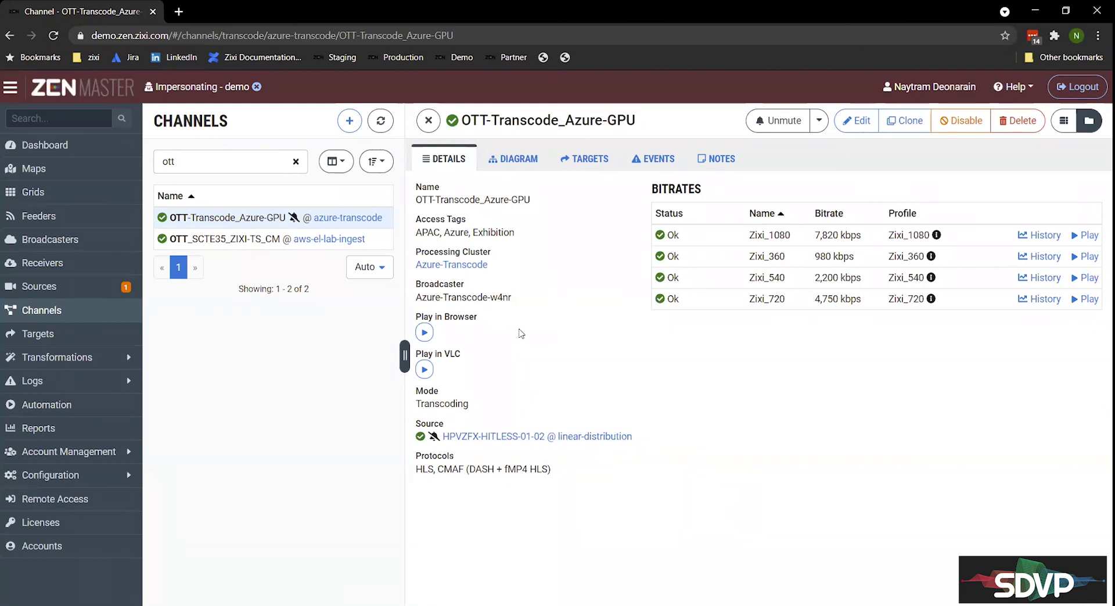
# Step: On page 2 of the 66 targets, review HPVZ-EDGE-DMZ-EU-ASIA-X's network history, then close it
pyautogui.click(76, 340)
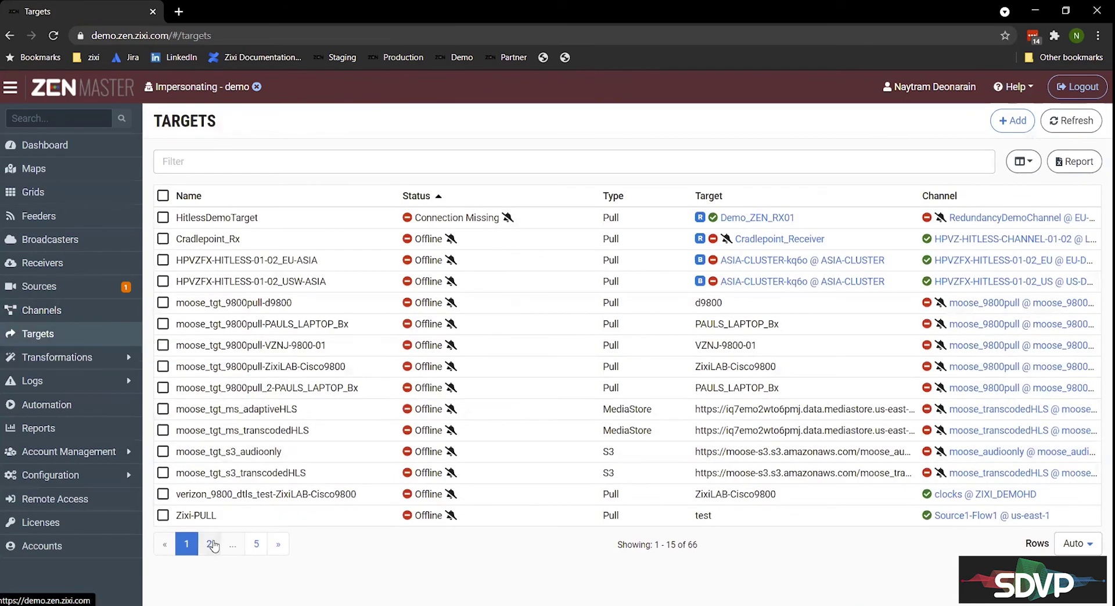
pyautogui.click(209, 545)
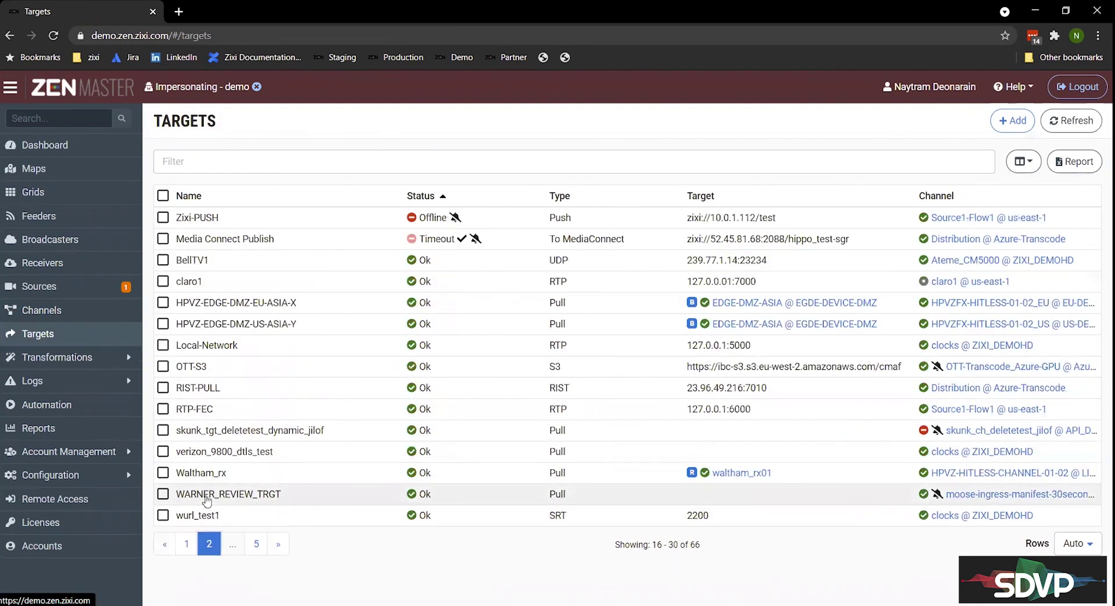
pyautogui.click(195, 305)
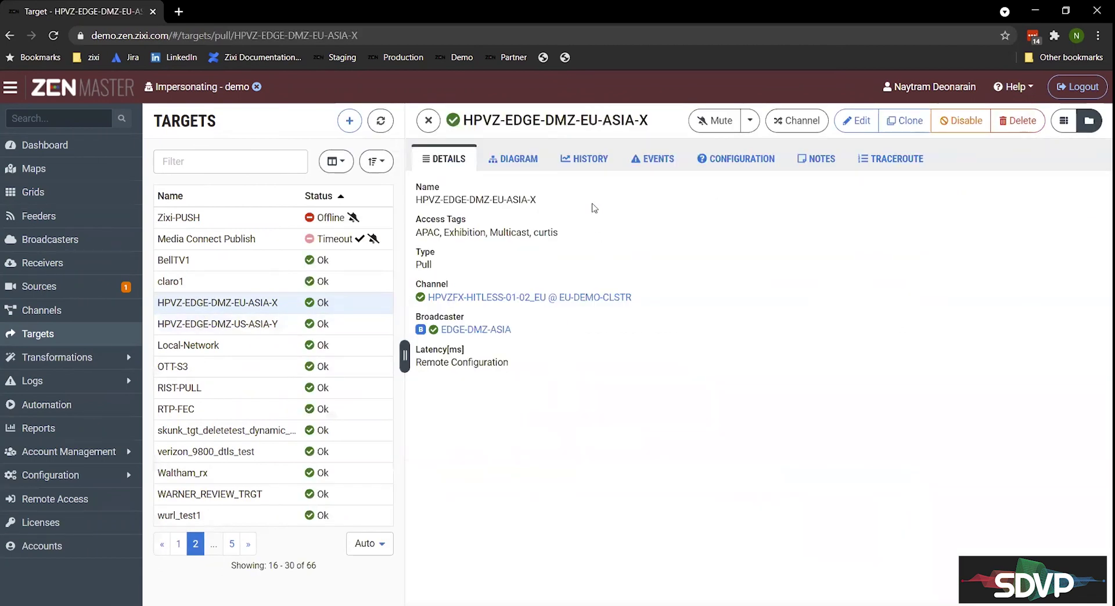
pyautogui.click(585, 164)
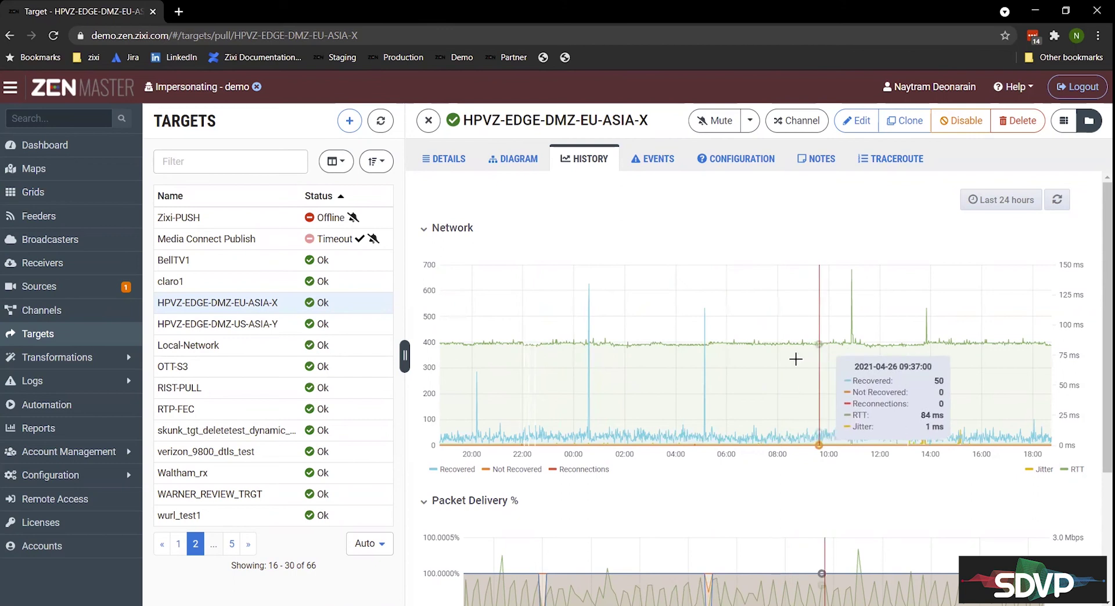
pyautogui.scroll(-3, 742, 385)
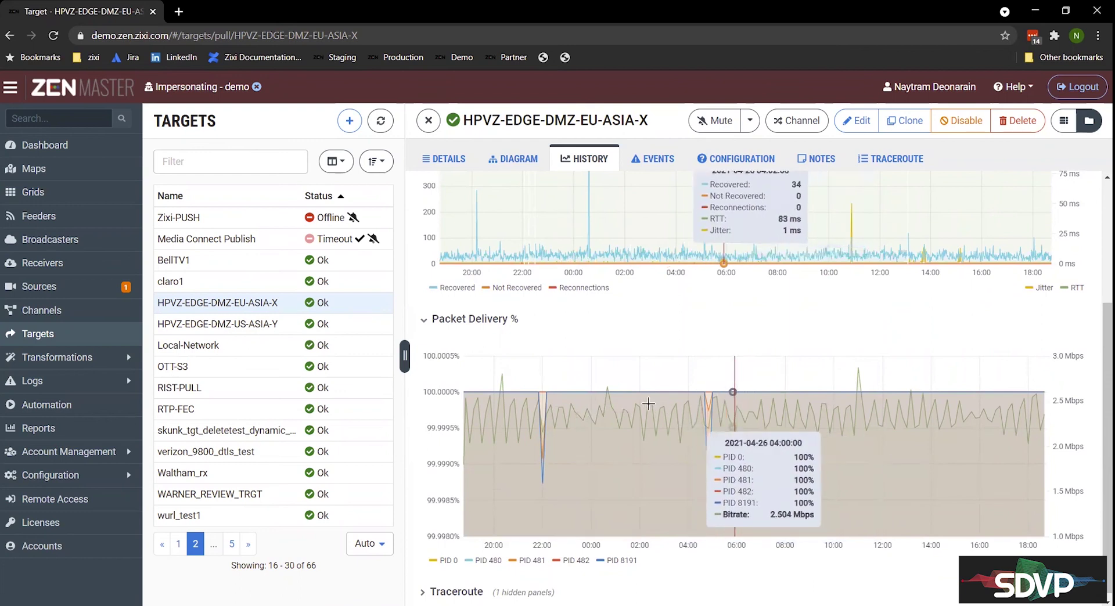
pyautogui.click(428, 120)
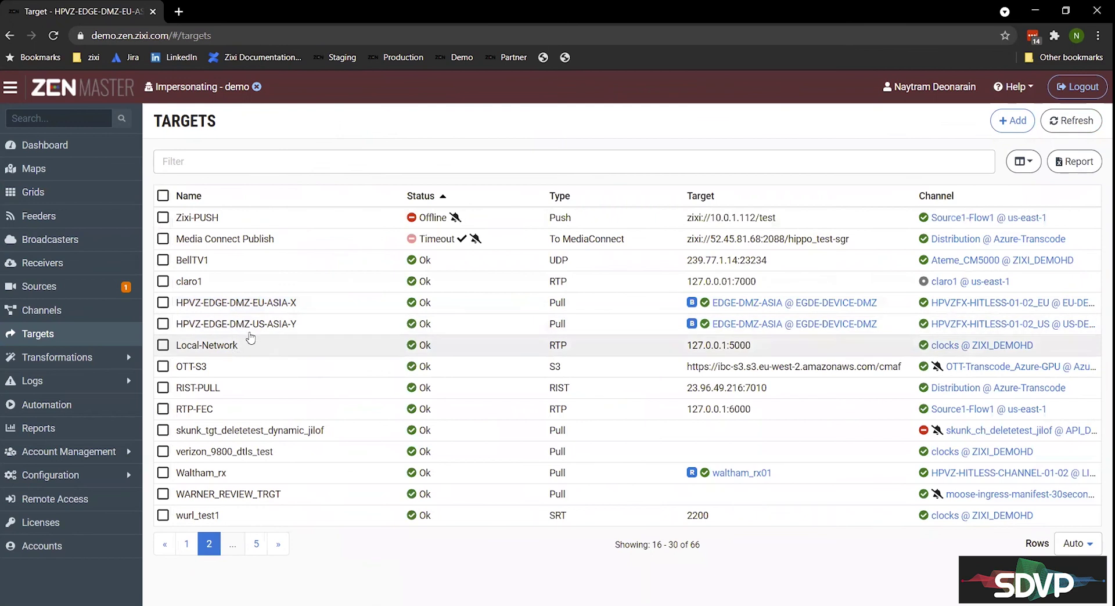
pyautogui.click(224, 373)
pyautogui.click(598, 162)
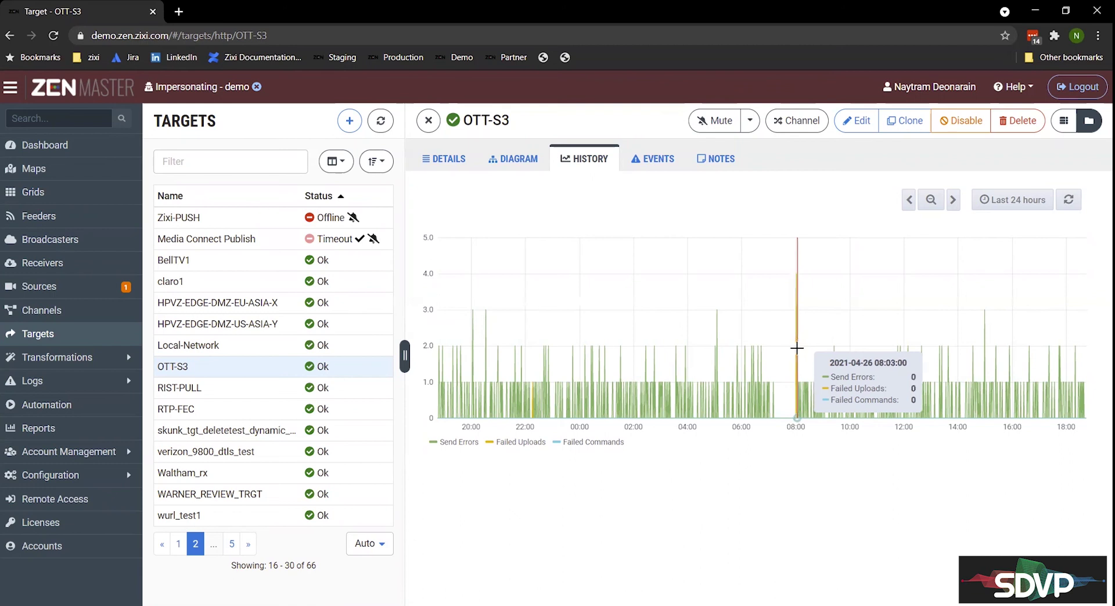
pyautogui.click(428, 120)
# Step: Review the RIST-PULL target's history and signal path diagram, then go to the Remote Access device list
pyautogui.click(227, 388)
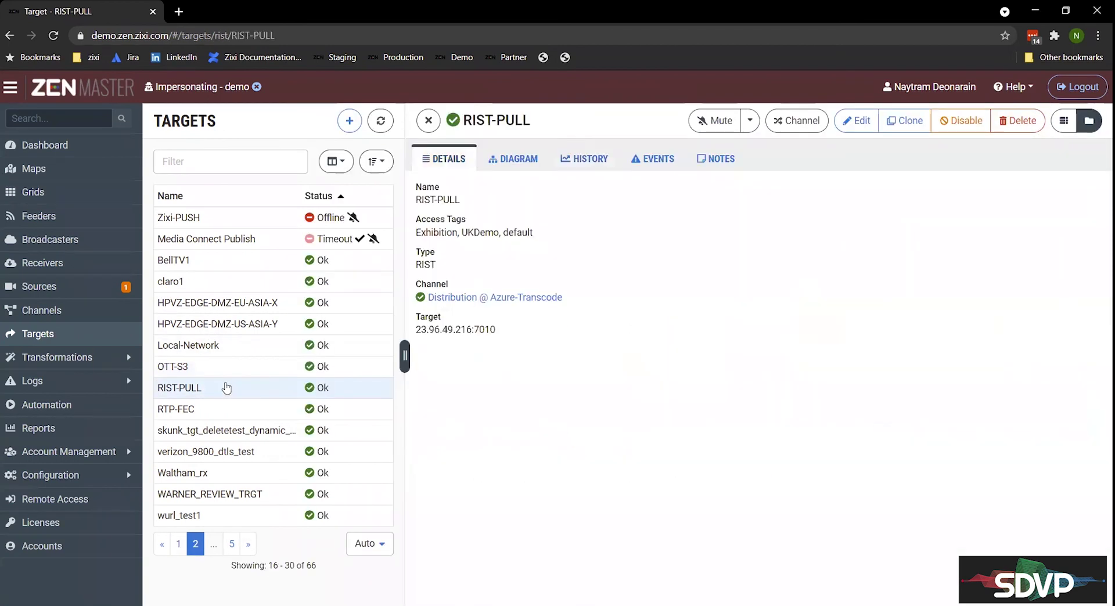
pyautogui.click(576, 164)
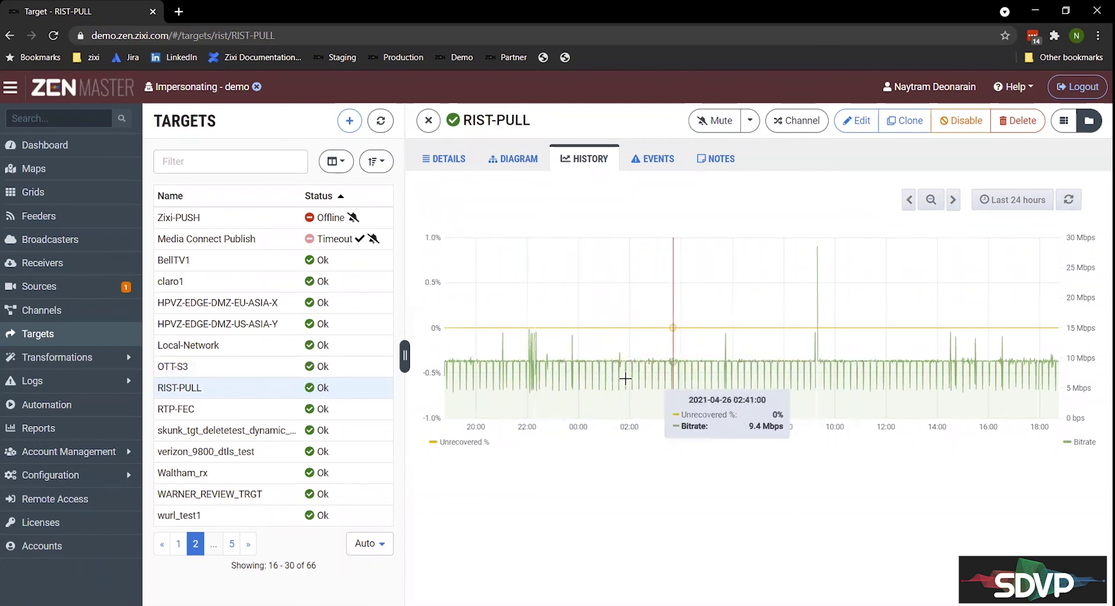
pyautogui.click(510, 169)
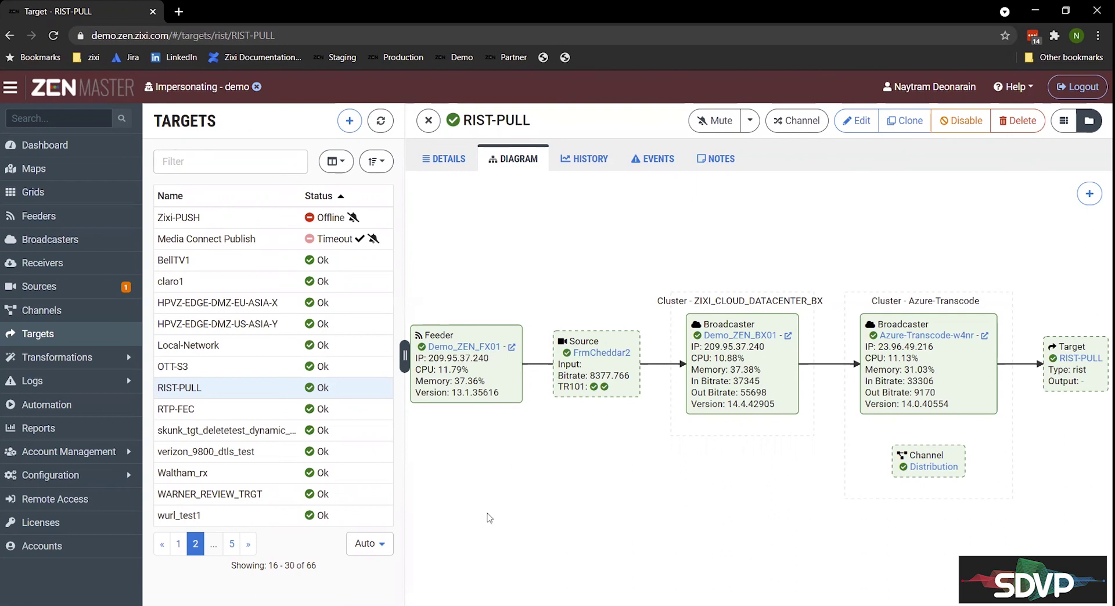
pyautogui.click(59, 505)
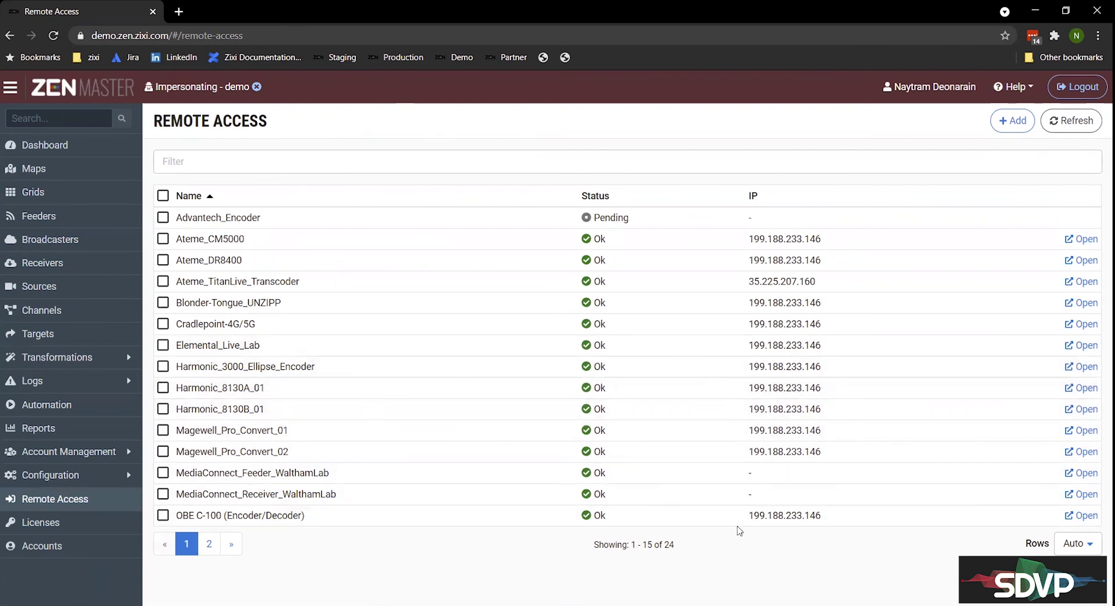
# Step: Launch Elemental_Live_Lab's Elemental Live interface to view its two running events, then close it
pyautogui.click(1091, 347)
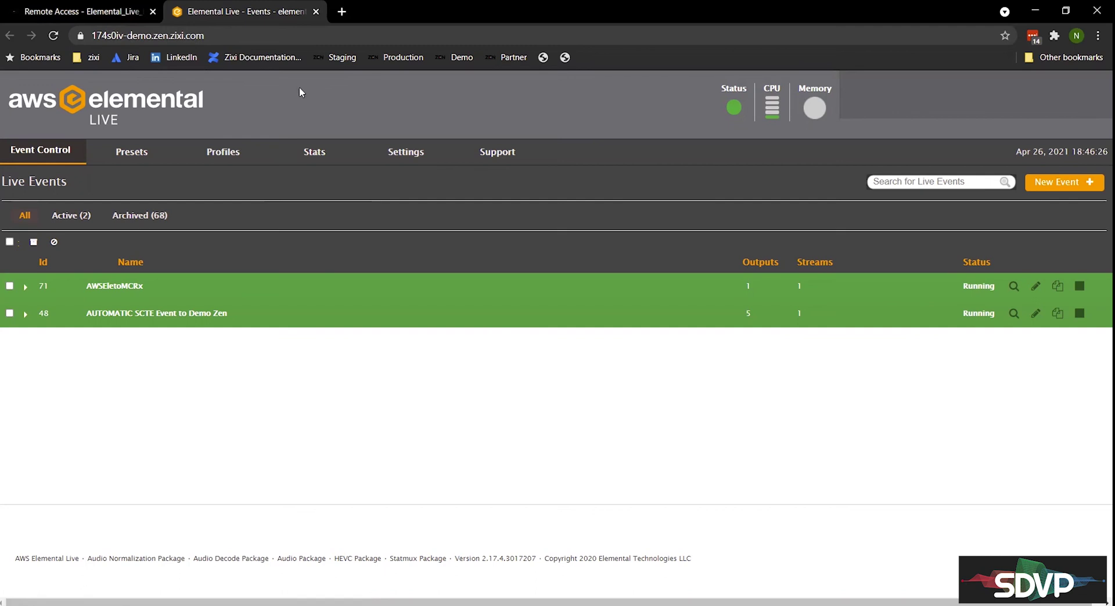
pyautogui.click(316, 12)
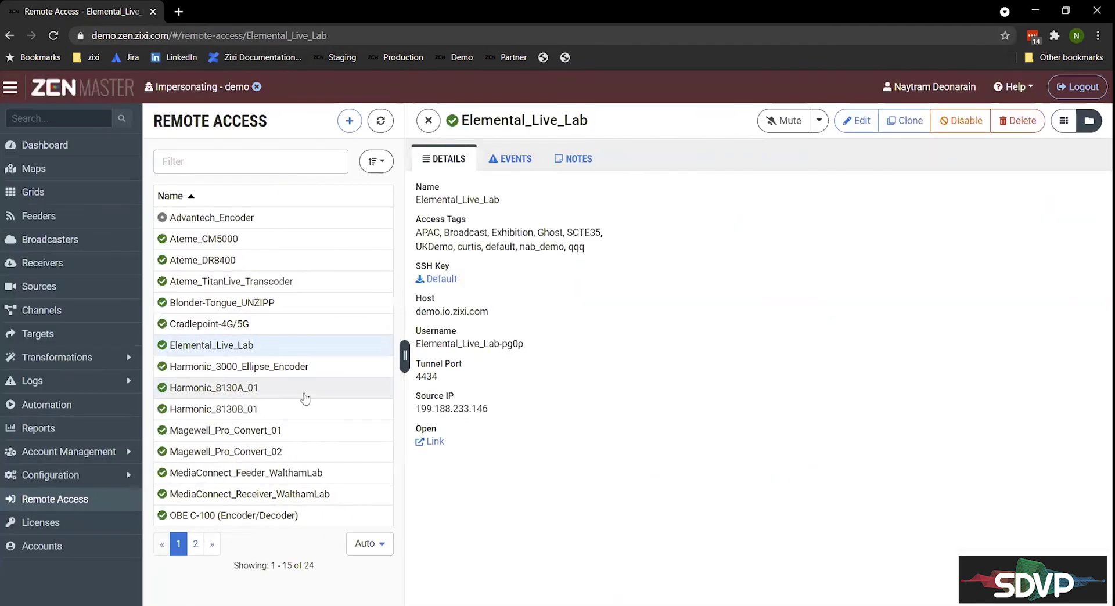